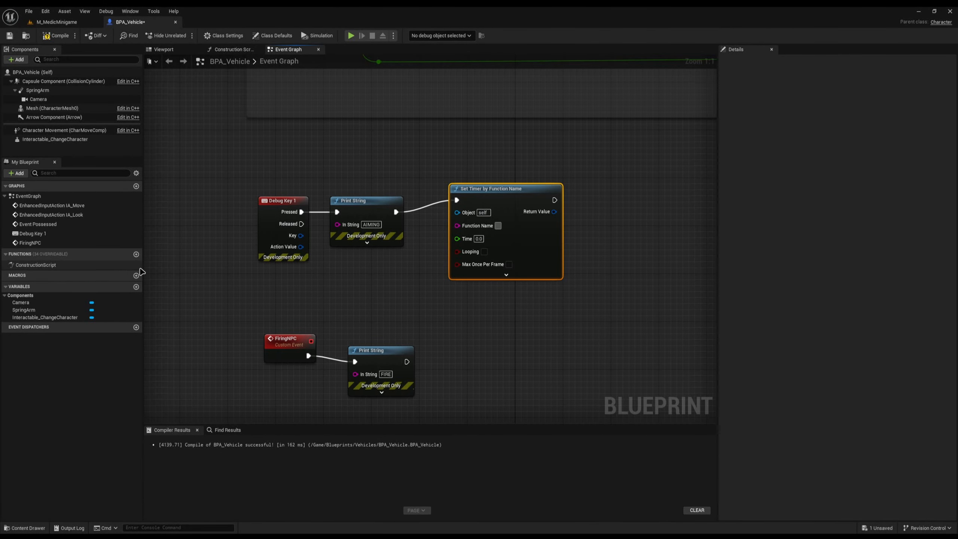
Delete the FiringNPC custom event with its Print String node and create a function named FireForNPC instead.
drag(242, 304, 469, 397)
key(Delete)
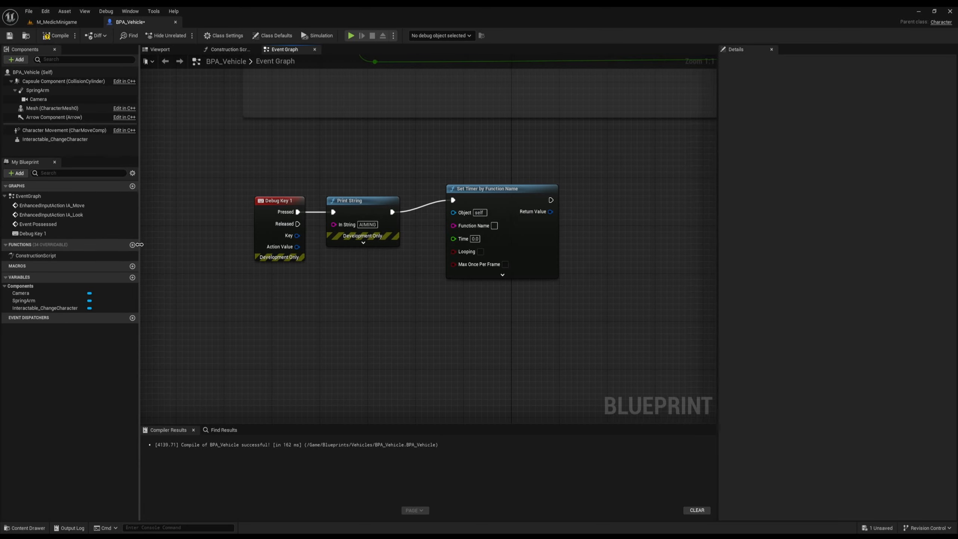
click(136, 244)
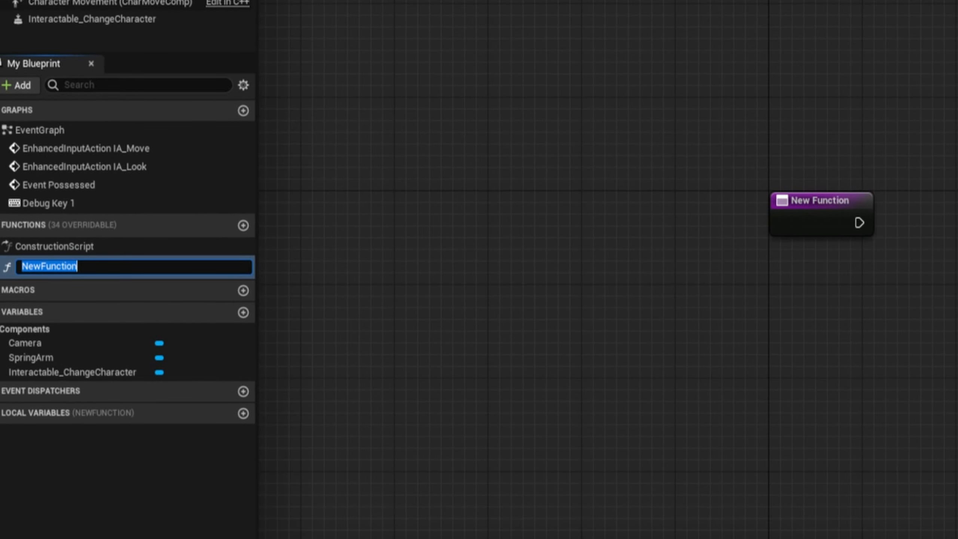
text(Fire)
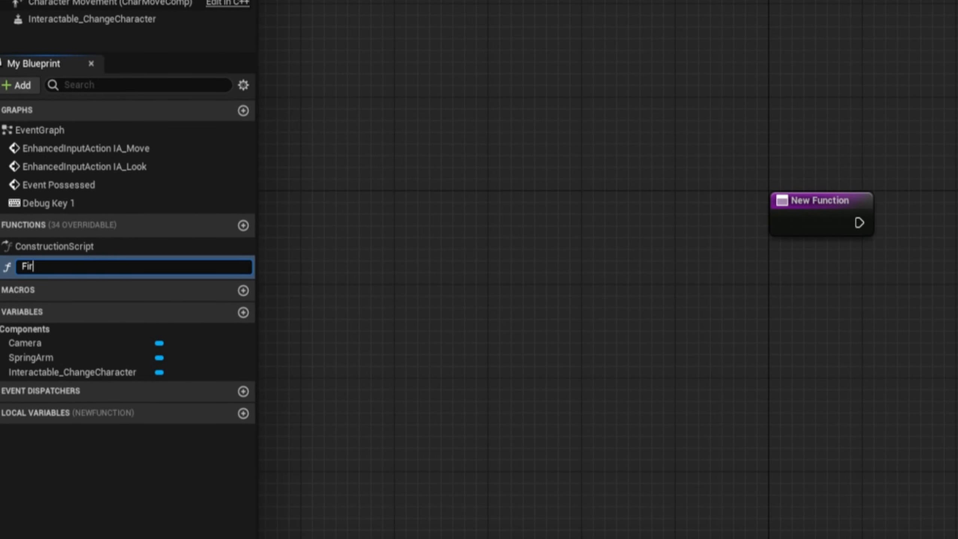
key(Return)
text(ForNPC)
key(Return)
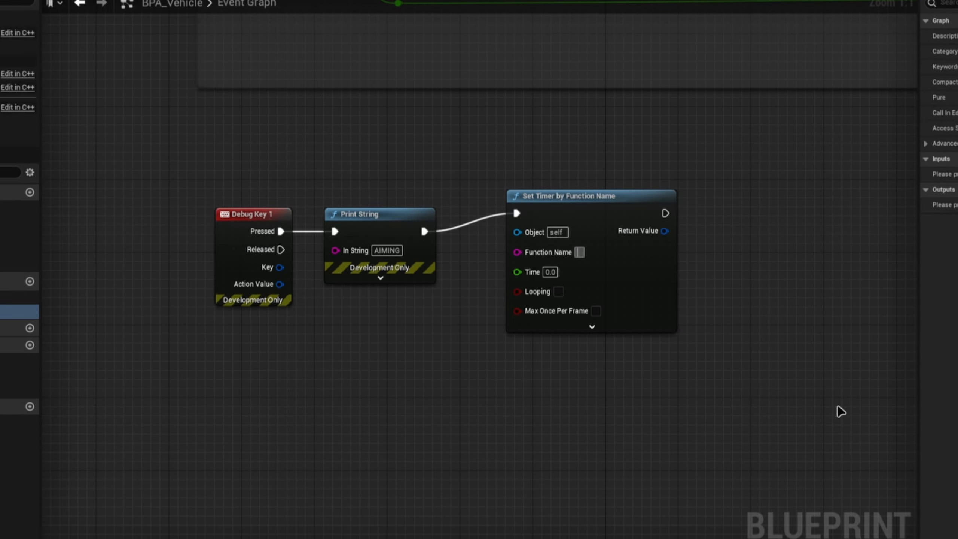
Set the Function Name of the Set Timer by Function Name node to FireForNPC.
text(FireForNPC)
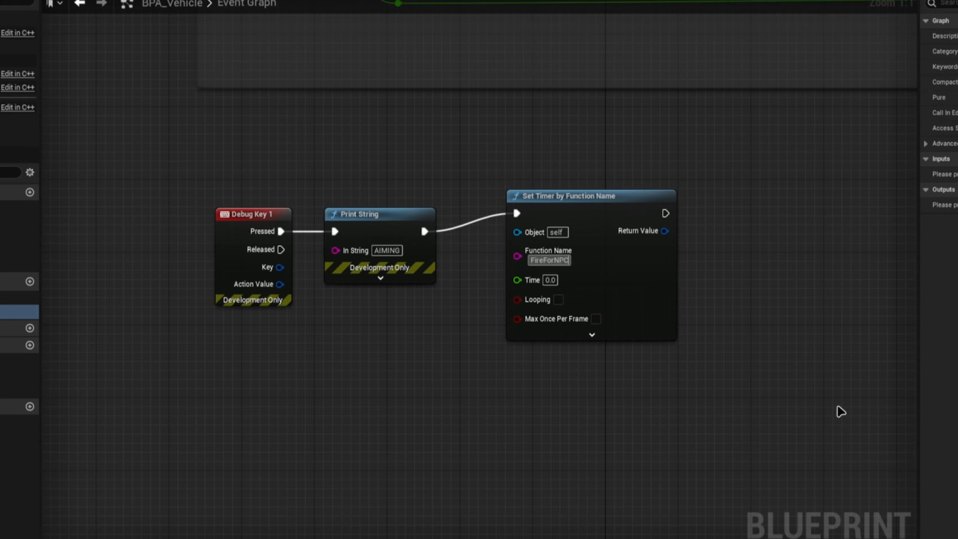
key(Return)
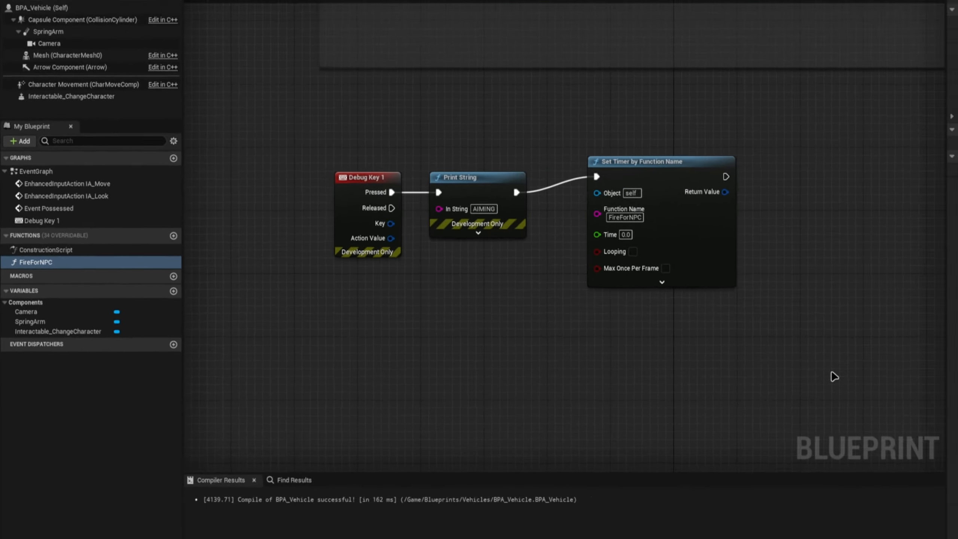
Delete the Debug Key 1, Print String and Set Timer by Function Name nodes from the event graph.
drag(957, 373, 471, 22)
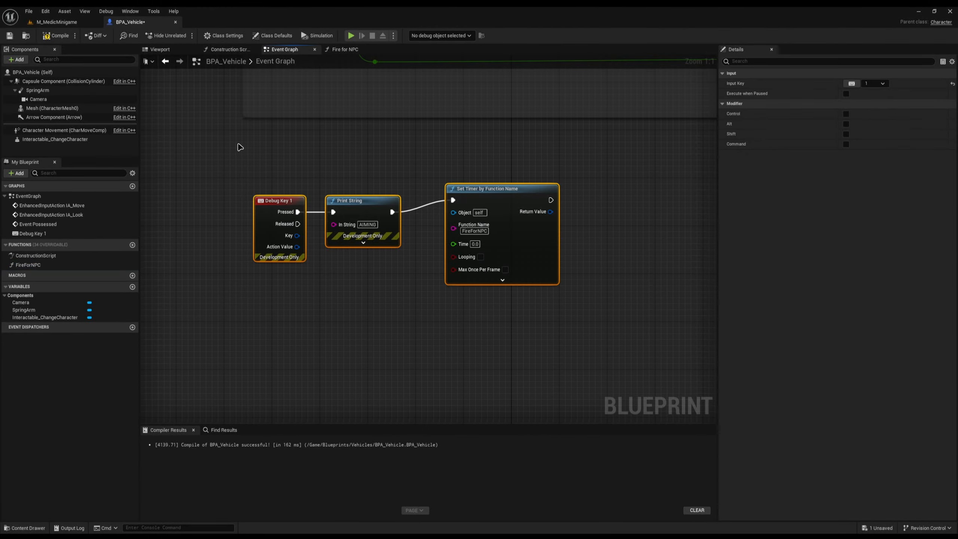
key(Delete)
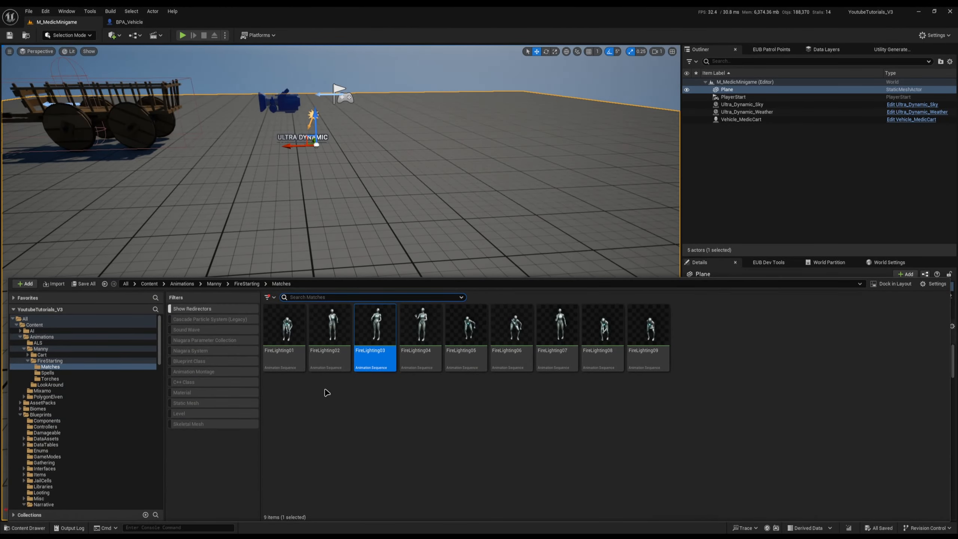
Open the Landscape_WP level from the Maps content folder and dismiss the message log.
scroll(74, 453, down, 10)
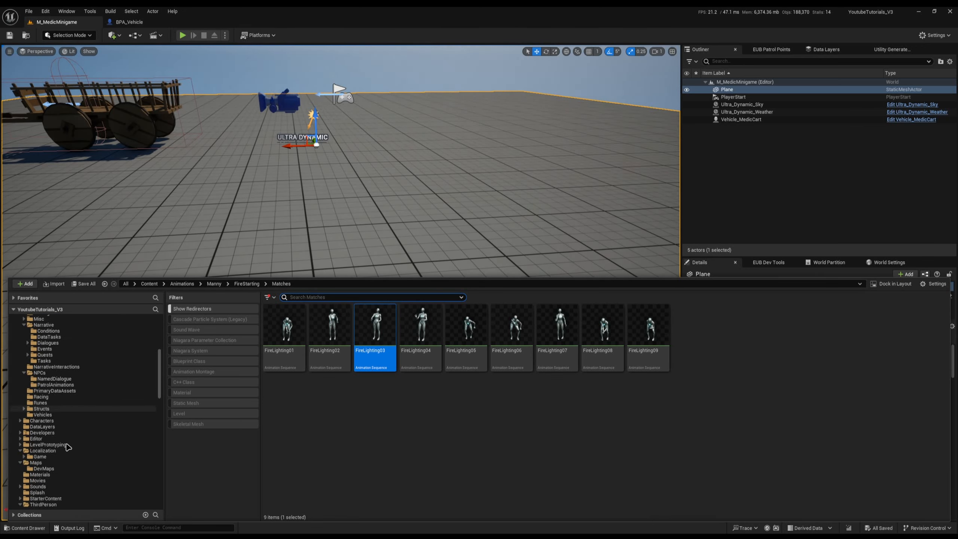
scroll(67, 448, down, 2)
click(36, 439)
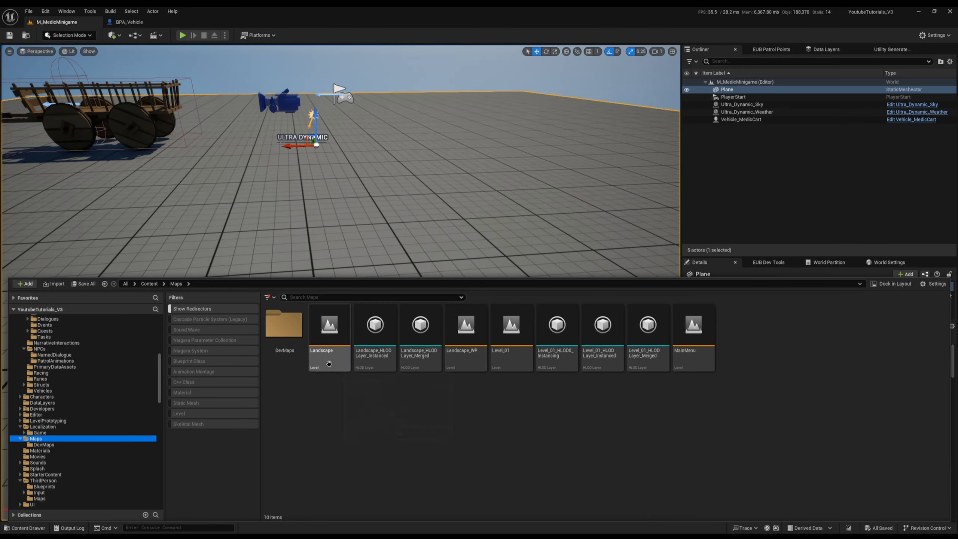
click(471, 357)
double_click(471, 358)
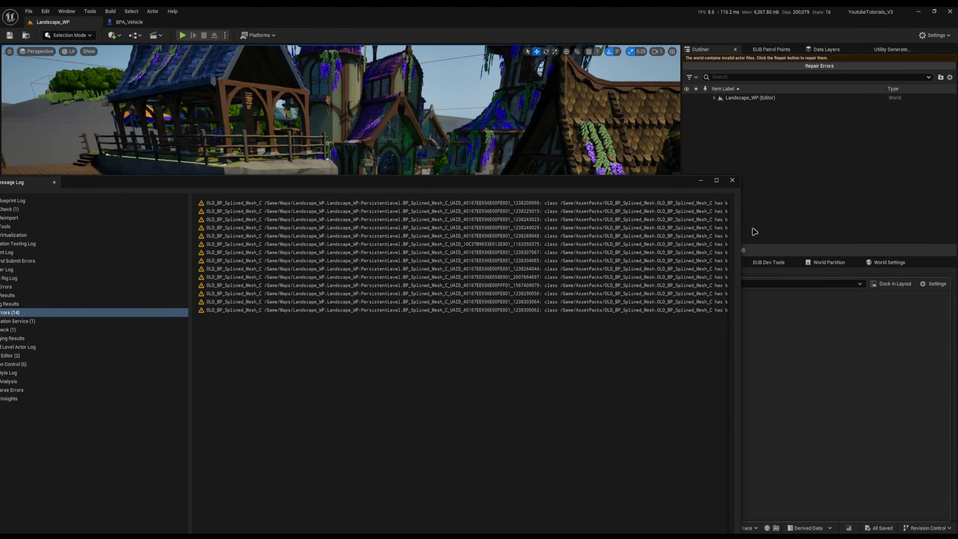
click(733, 180)
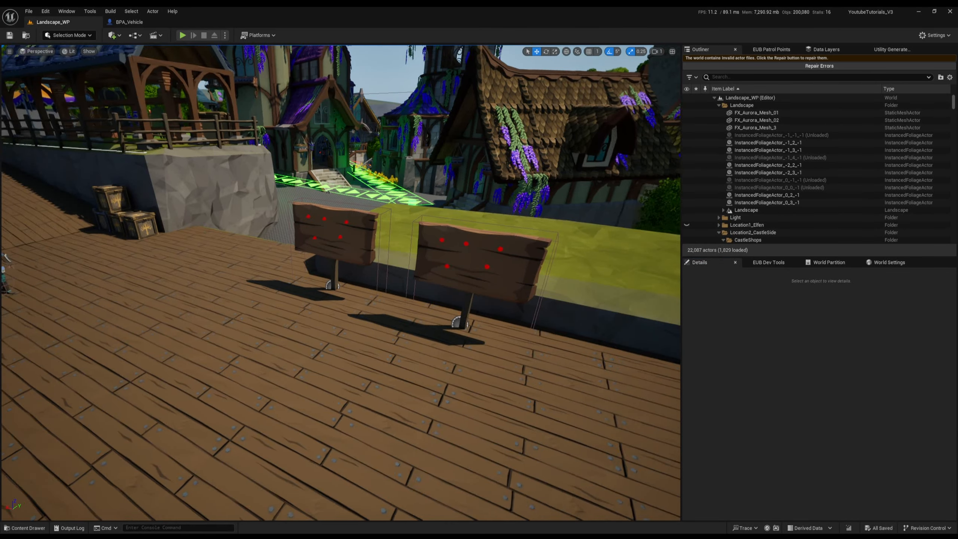
Select the NPC_ShopKeeper character standing on the wooden walkway in the level.
right_drag(487, 314, 491, 315)
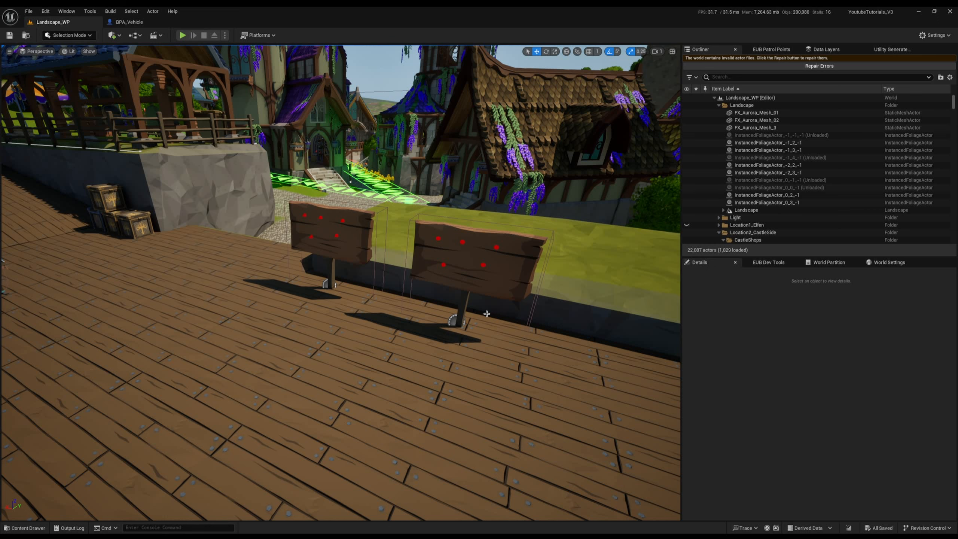
right_drag(477, 308, 363, 304)
key(w)
mouse_move(371, 217)
right_down()
mouse_move(356, 211)
mouse_move(364, 214)
right_up()
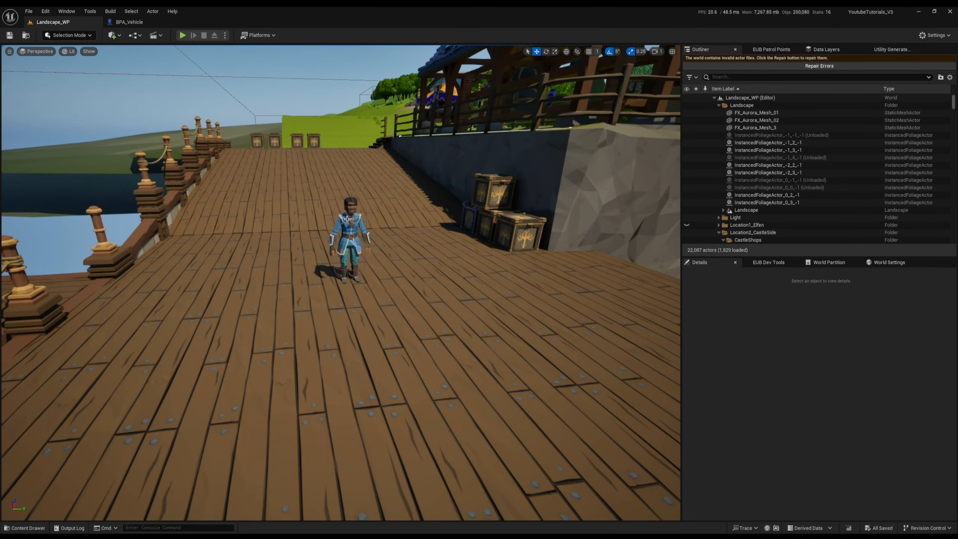
right_drag(429, 338, 417, 356)
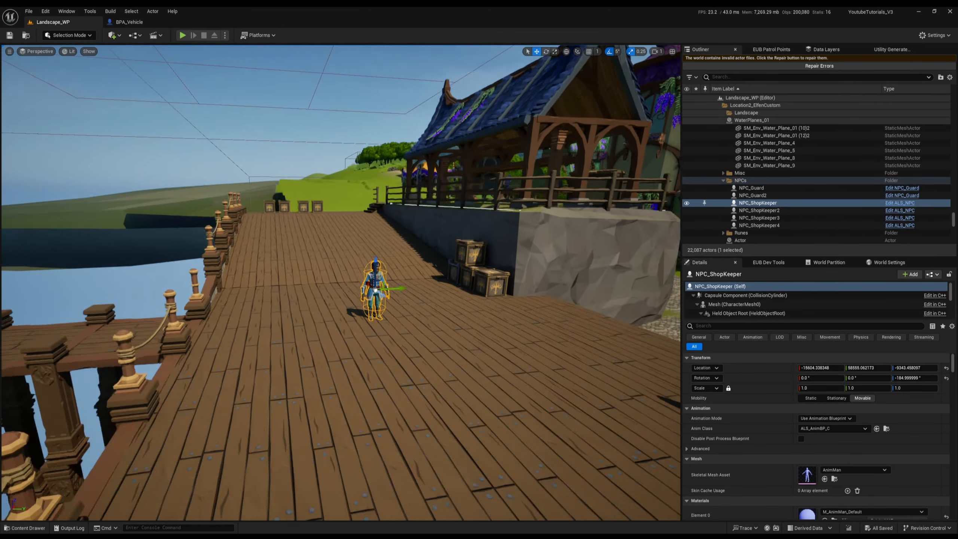
Fly far back from the shopkeeper to examine the level from a distance, with the castle and coastline in view.
key(s)
key(g)
key(s)
scroll(430, 366, up, 5)
key(s)
key(q)
key(s)
scroll(418, 359, up, 5)
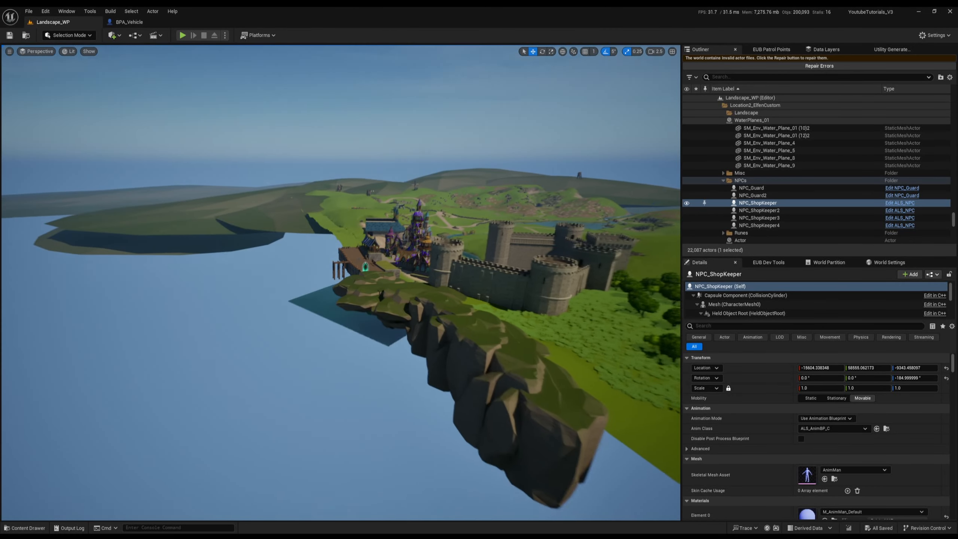
key(s)
right_drag(417, 356, 437, 352)
key(s)
key(s)
scroll(415, 359, up, 1)
key(s)
key(w)
scroll(410, 375, up, 3)
scroll(410, 375, down, 1)
key(s)
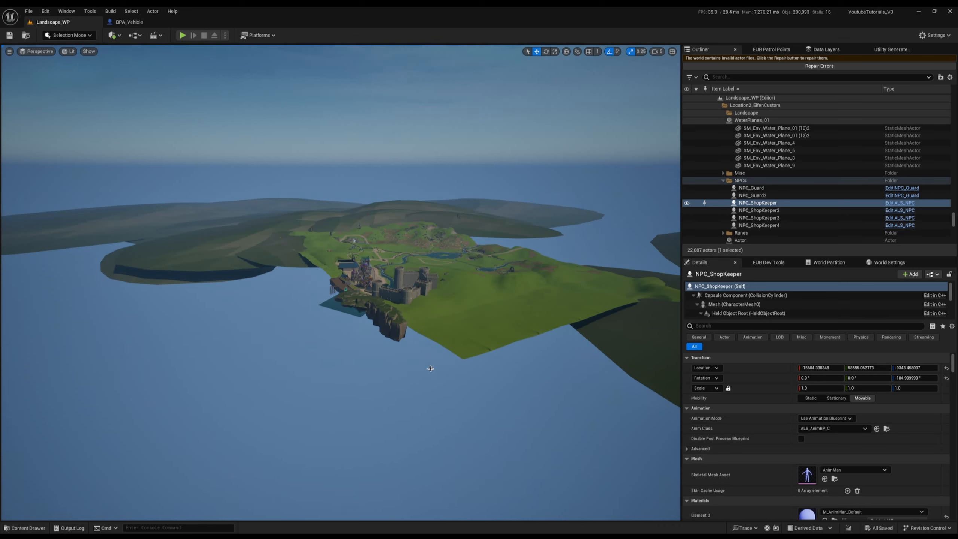
Focus on the selected shopkeeper again and open its ALS_NPC blueprint, showing the character in the viewport.
key(f)
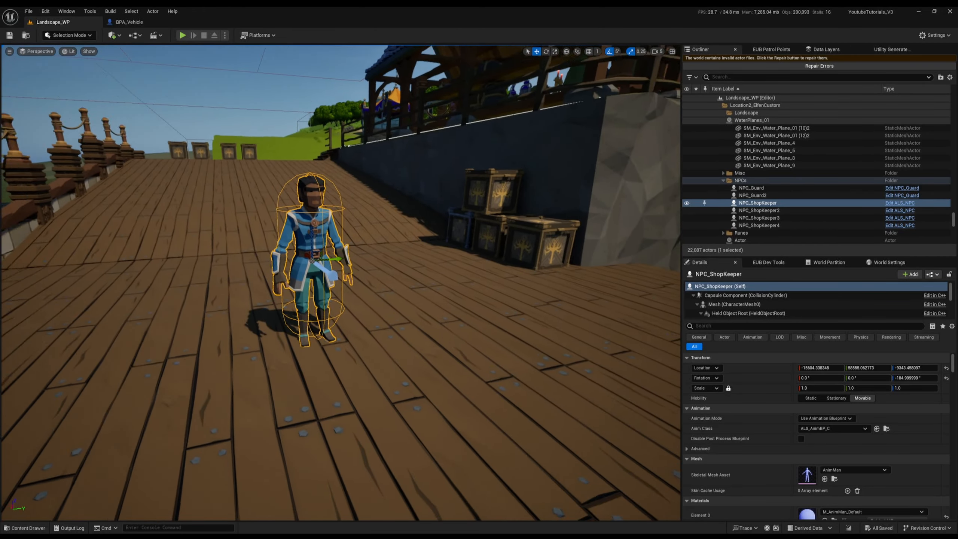
key(w)
right_drag(596, 338, 544, 311)
key(s)
scroll(596, 338, down, 3)
key(w)
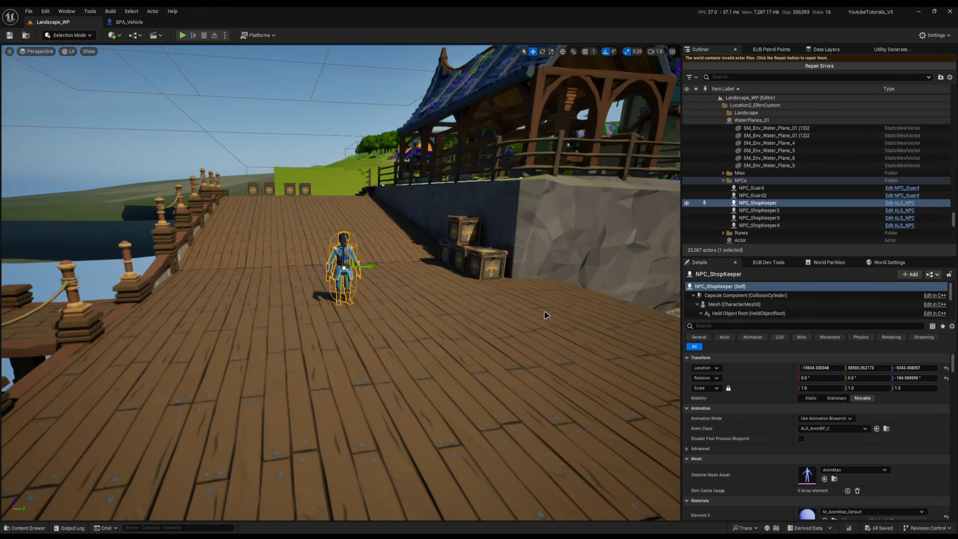
key(ctrl+b)
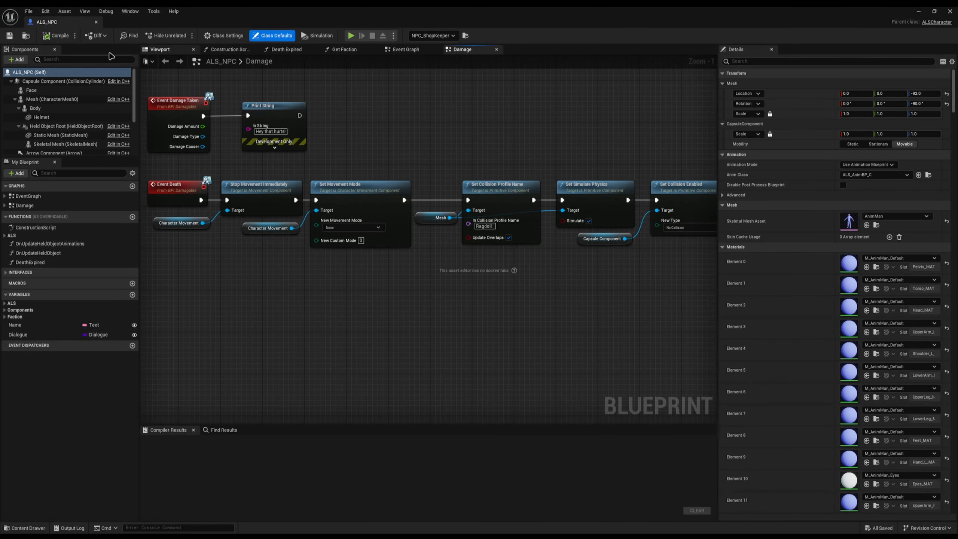
click(160, 49)
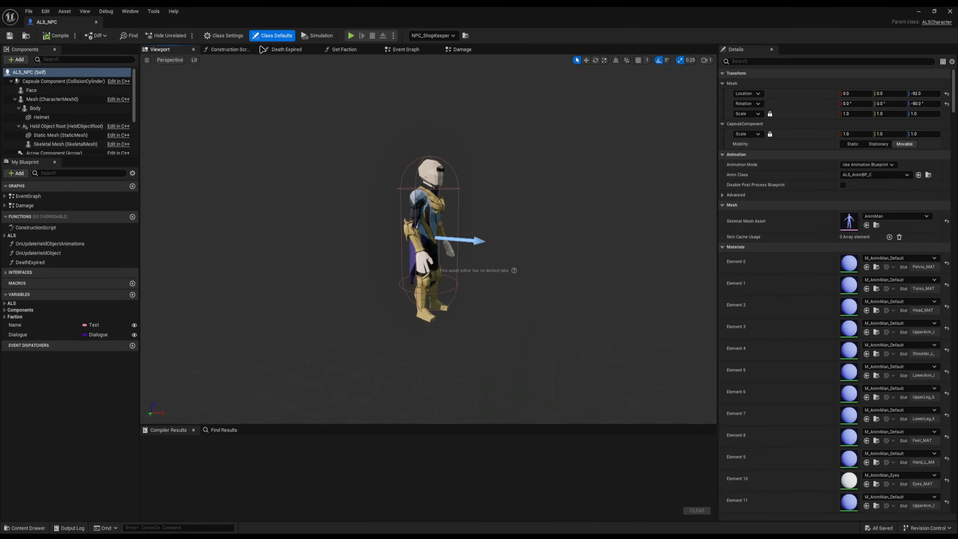
Filter the ALS_NPC class defaults for "max distance" and set Desired Max Draw Distance to 1000.
click(751, 62)
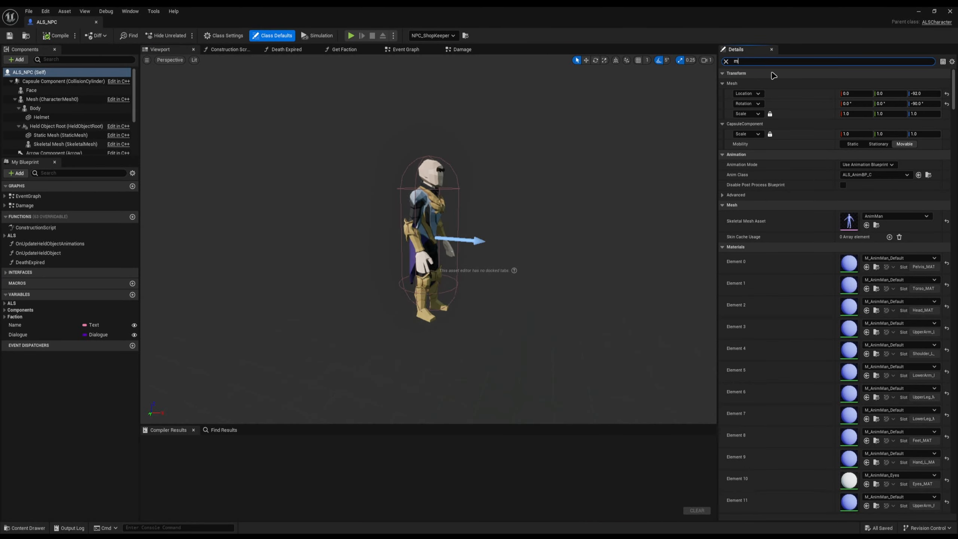
text(max distance)
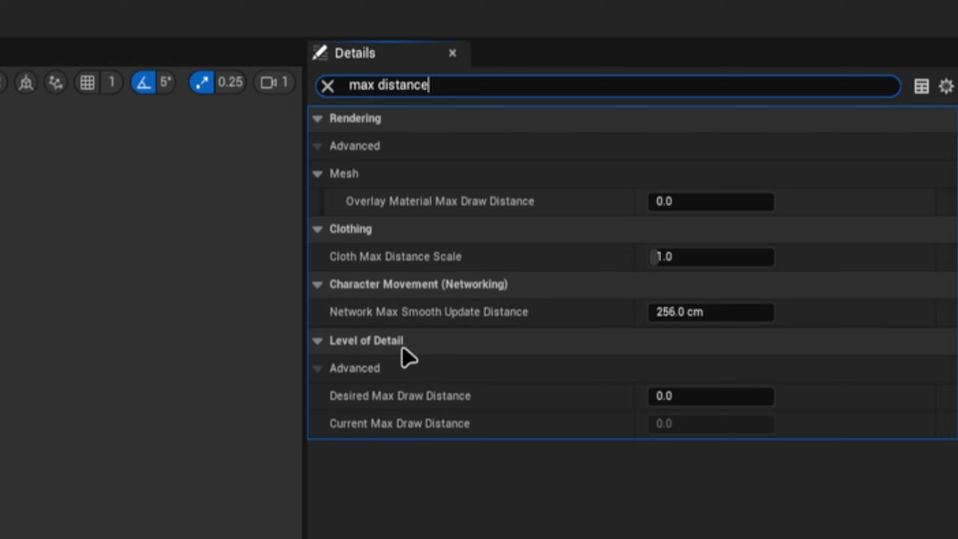
mouse_move(447, 401)
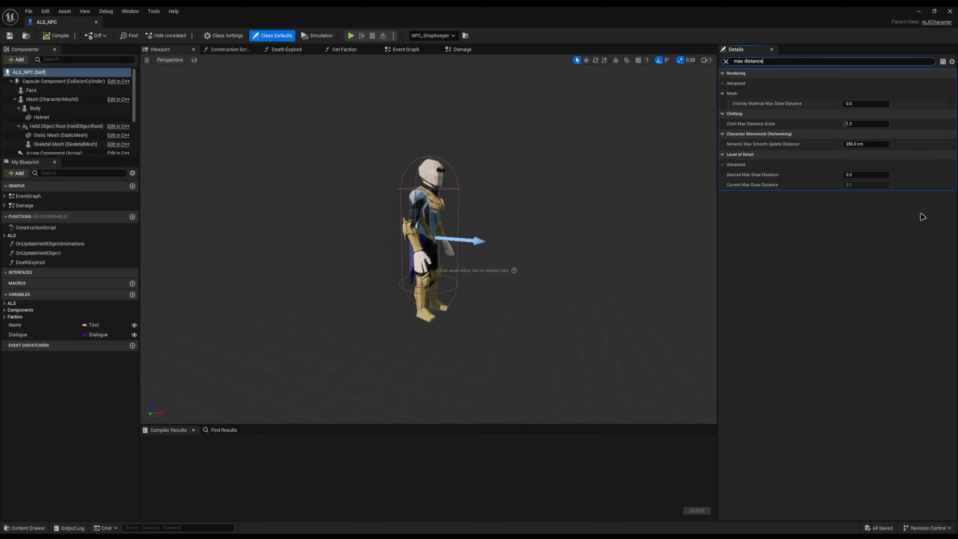
click(866, 174)
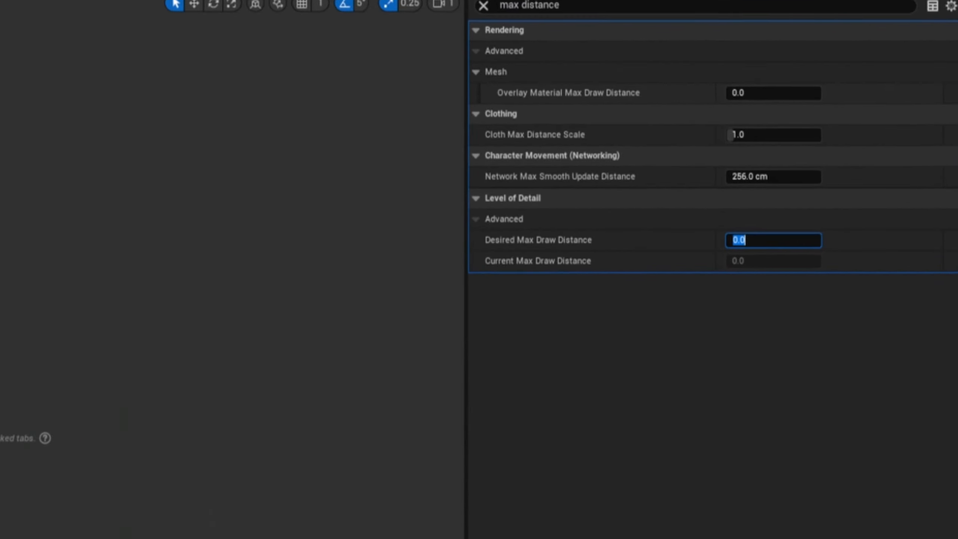
text(1000)
key(Return)
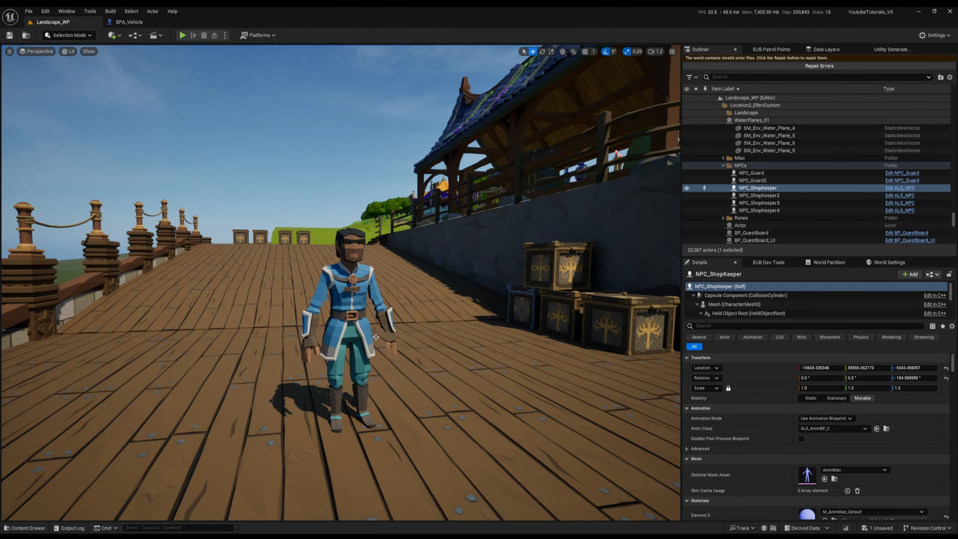
Select the shopkeeper and then BP_NPC on the walkway to compare their distance properties.
key(w)
key(s)
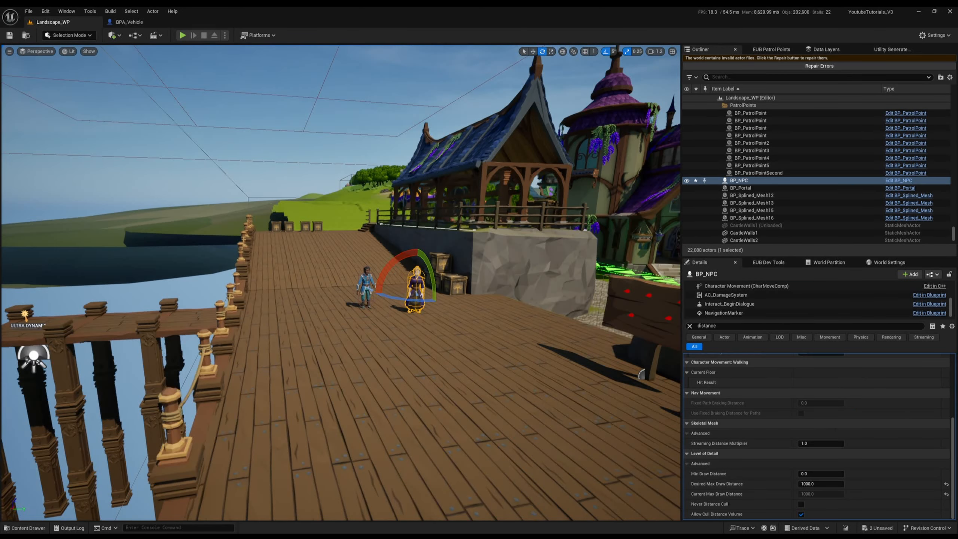
key(w)
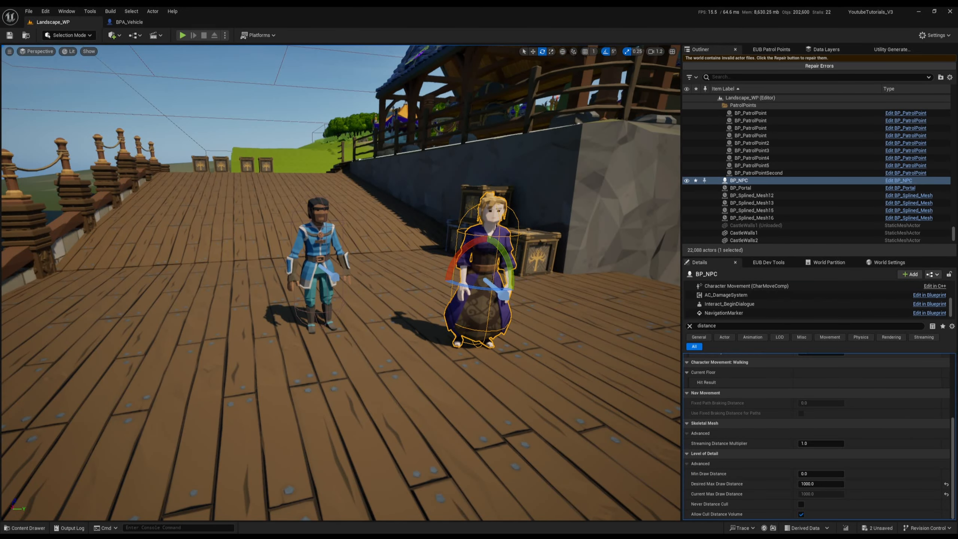
click(315, 240)
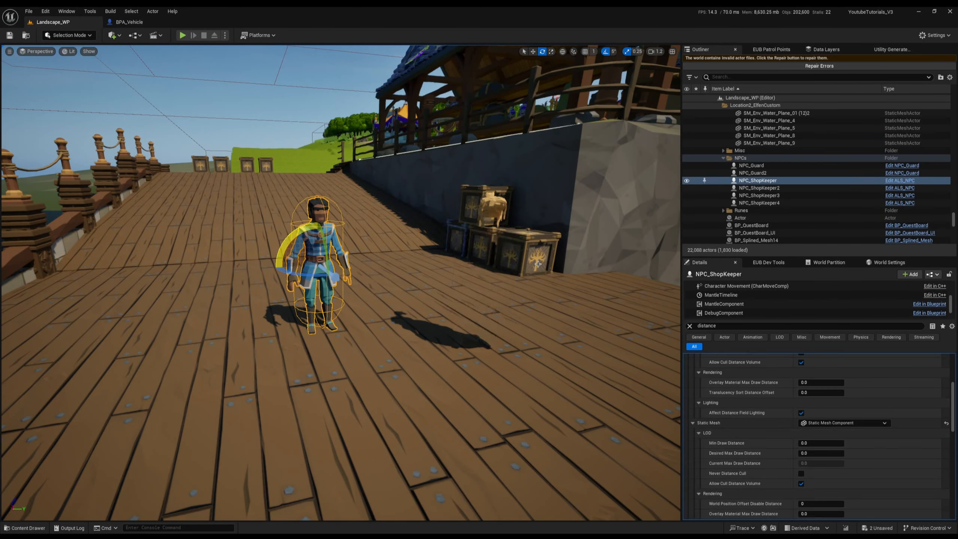
click(493, 259)
Approach and back away from the two NPCs to examine how BP_NPC is culled with distance.
key(s)
key(d)
key(w)
key(a)
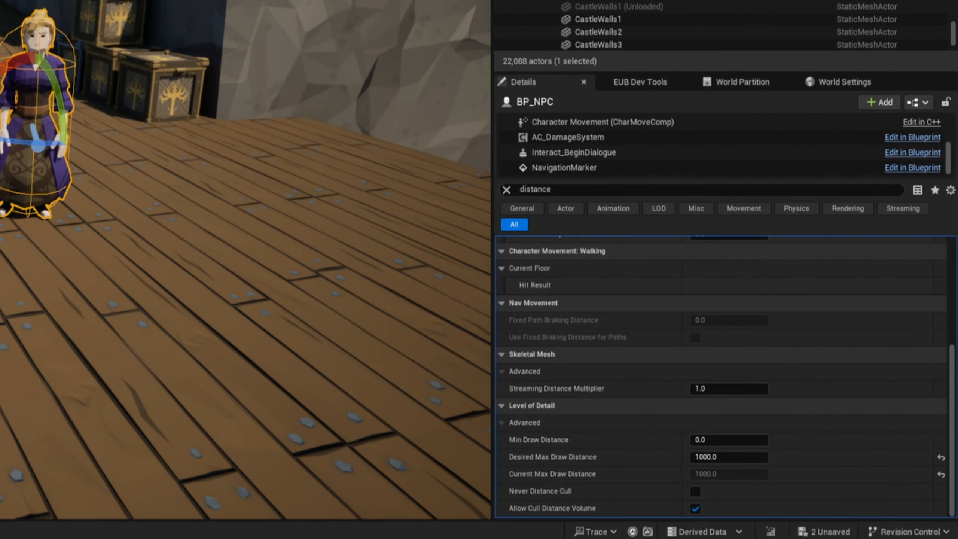
key(g)
key(w)
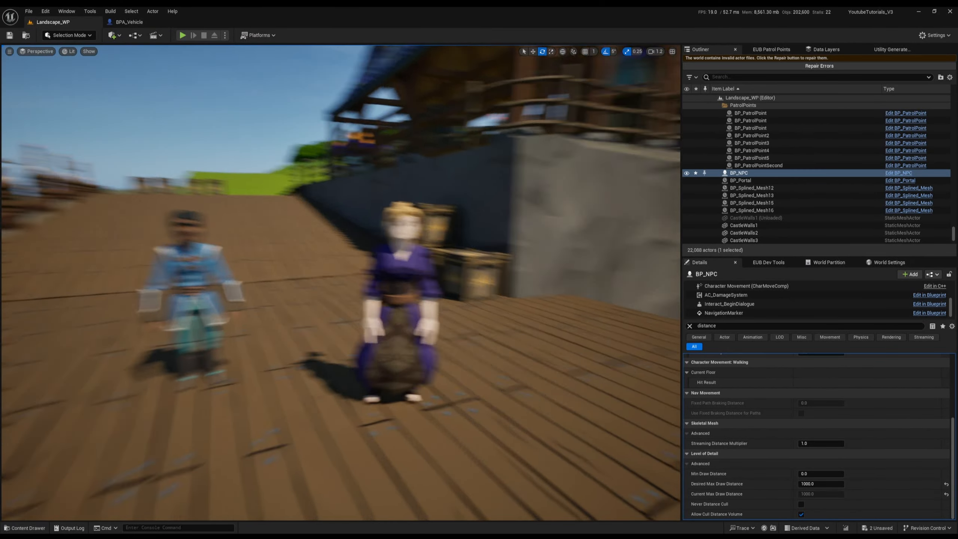
scroll(341, 283, down, 6)
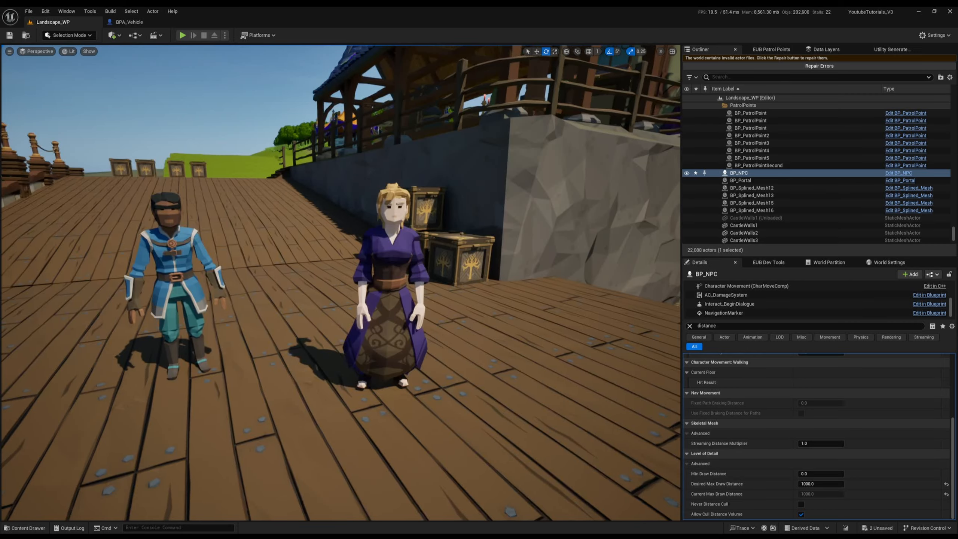
key(s)
key(s)
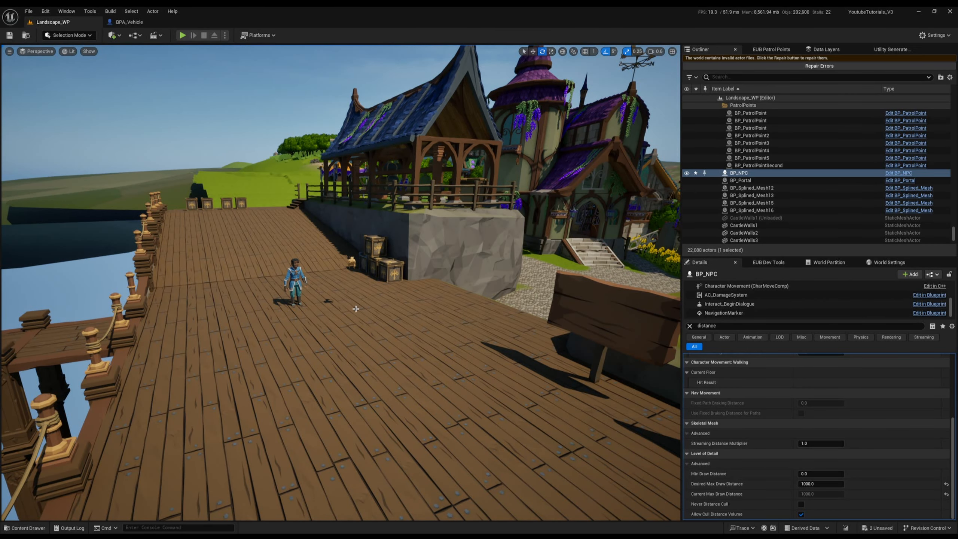
Set the Desired Max Draw Distance of BP_NPC to 10000.
click(818, 485)
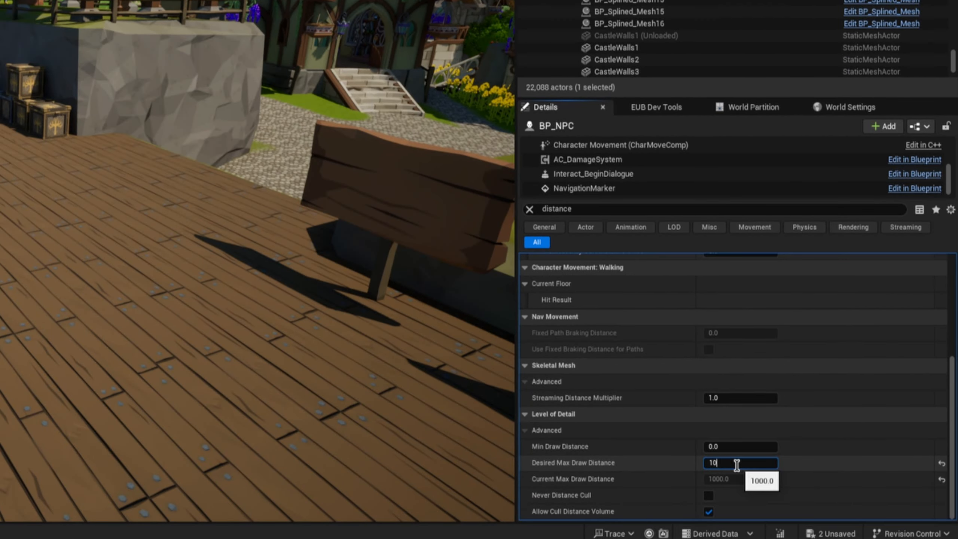
text(10000)
key(Return)
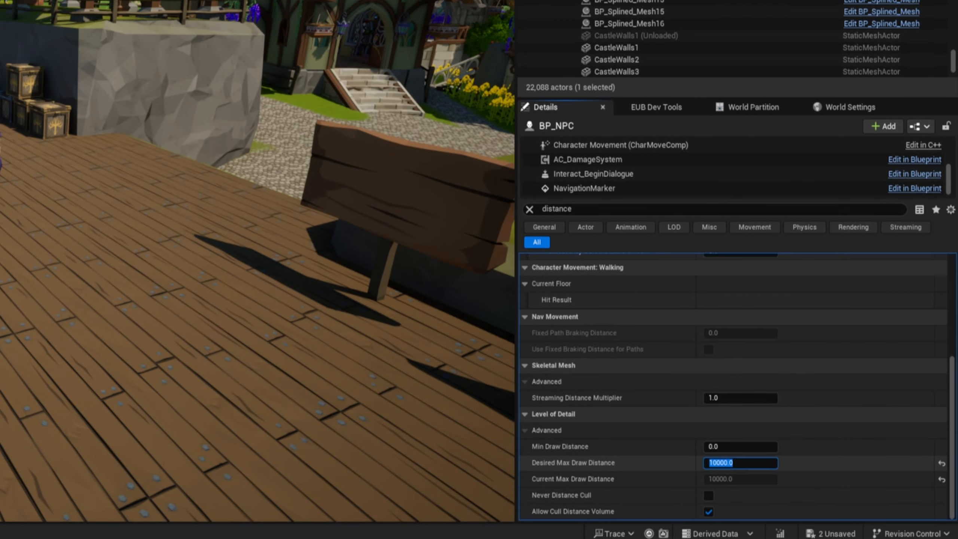
Fly far back from the walkway over the cliffs to examine how BP_NPC is culled with distance.
key(s)
scroll(338, 279, up, 3)
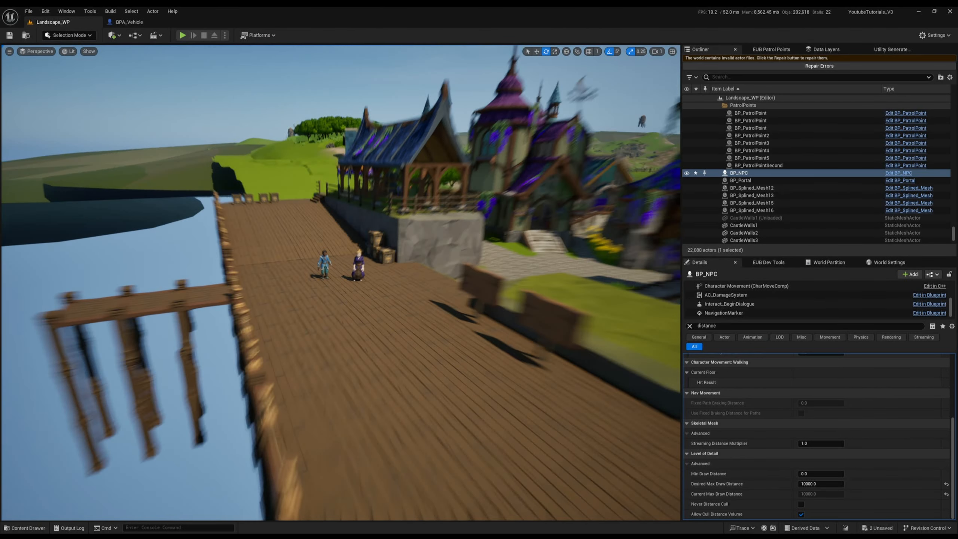
scroll(338, 278, up, 2)
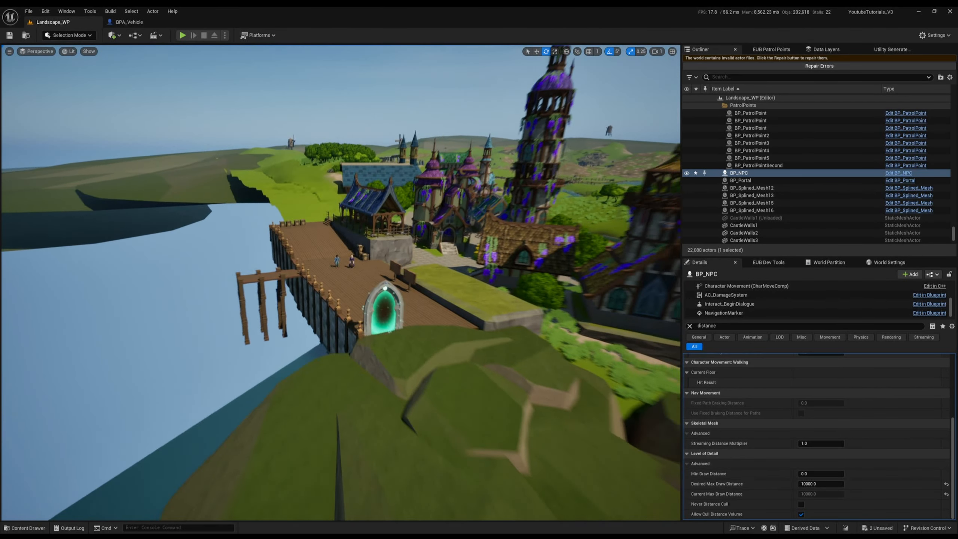
scroll(338, 278, up, 1)
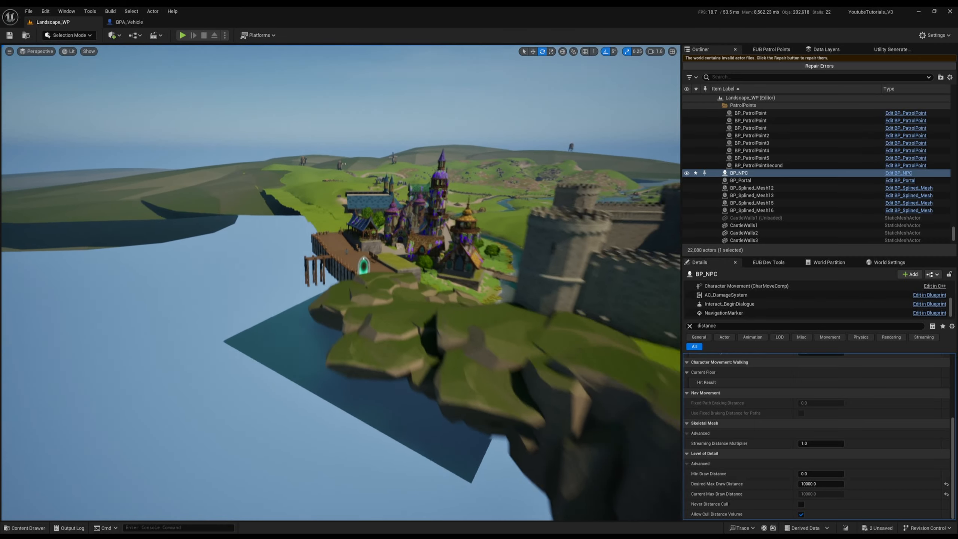
key(w)
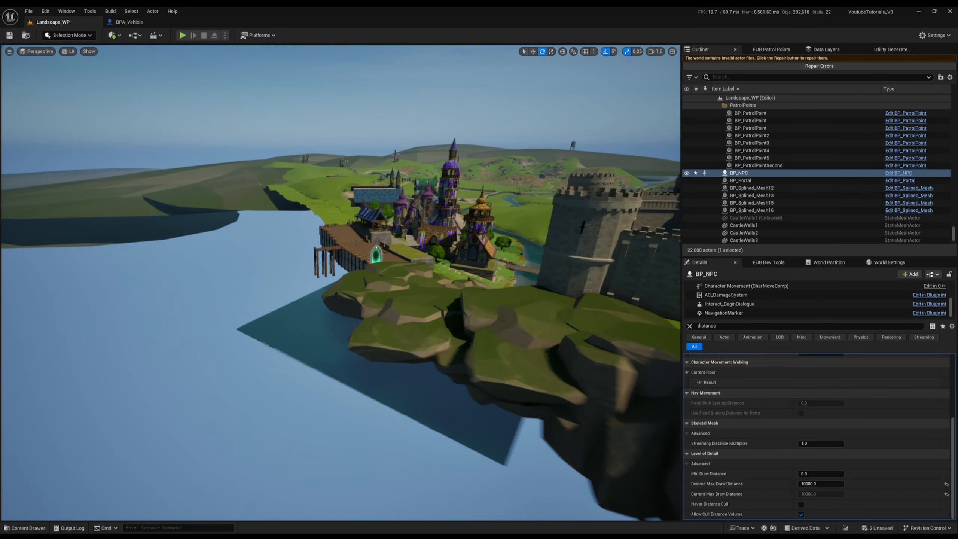
key(w)
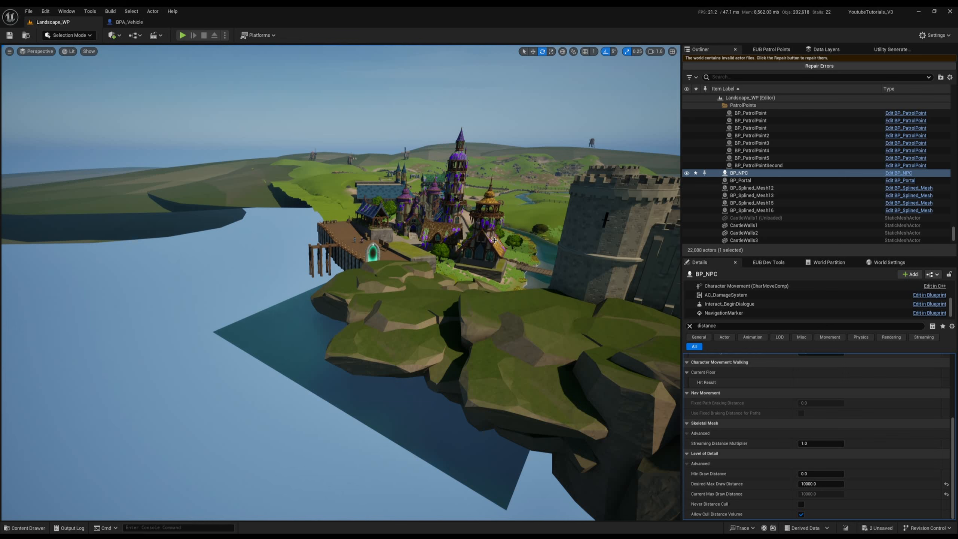
key(s)
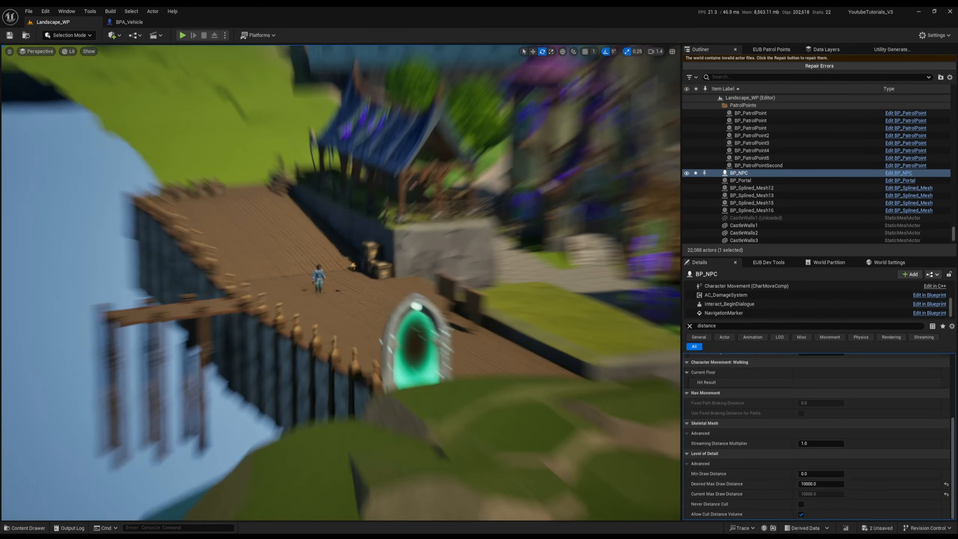
Temporarily zoom the viewport's field of view in and out on the walkway to check the two NPCs from afar.
key(c)
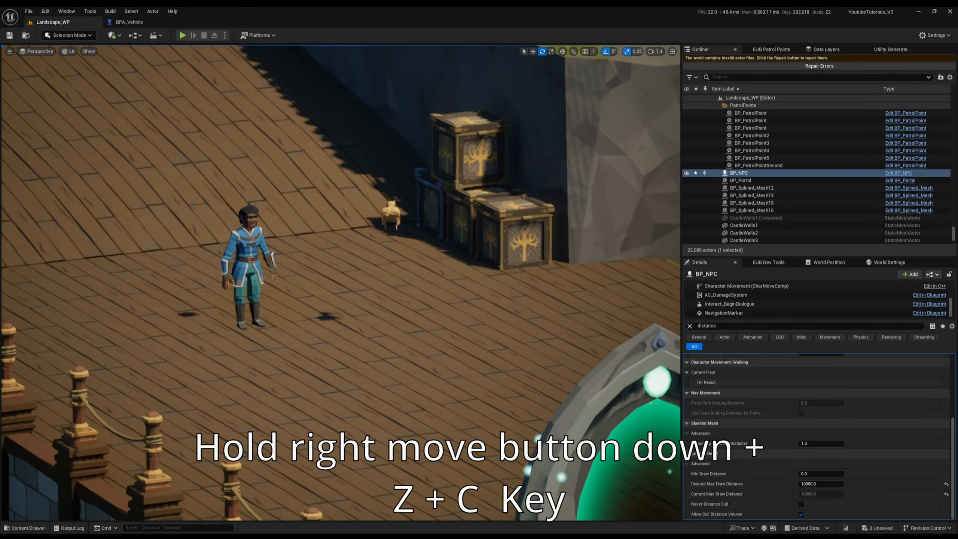
key(z)
key(c)
key(z)
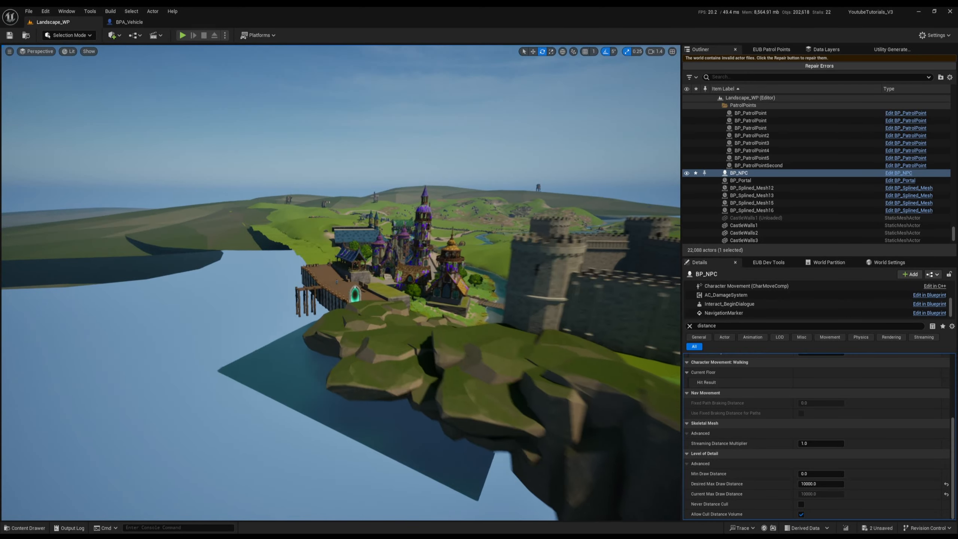
Return to the walkway and delete the selected BP_NPC actor from the level.
scroll(342, 301, up, 1)
key(w)
mouse_move(341, 301)
right_down()
mouse_move(334, 304)
mouse_move(404, 319)
mouse_move(483, 310)
mouse_move(468, 313)
right_up()
key(Delete)
Add an NPC Optimization Component to the BP_NPC blueprint, keep its default name, and compile.
scroll(476, 312, down, 1)
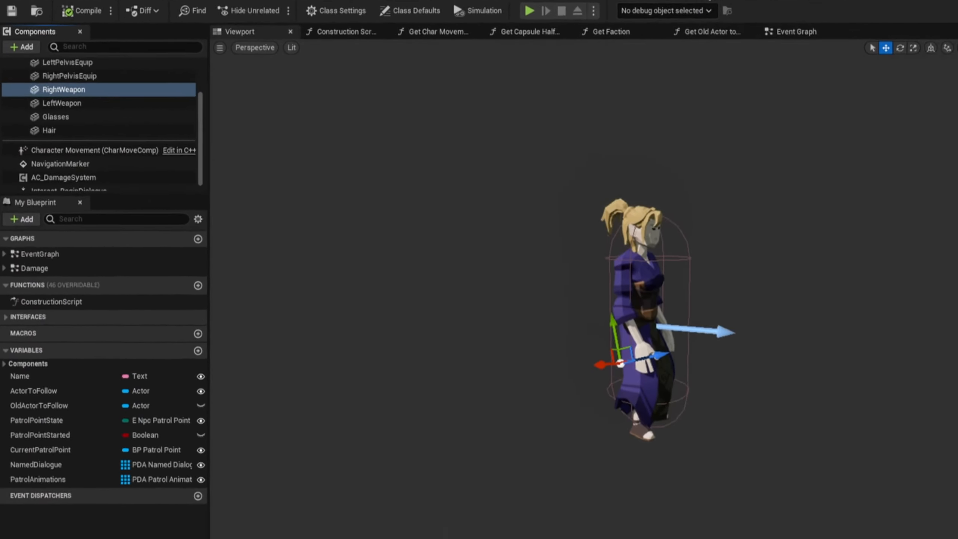
scroll(92, 125, down, 3)
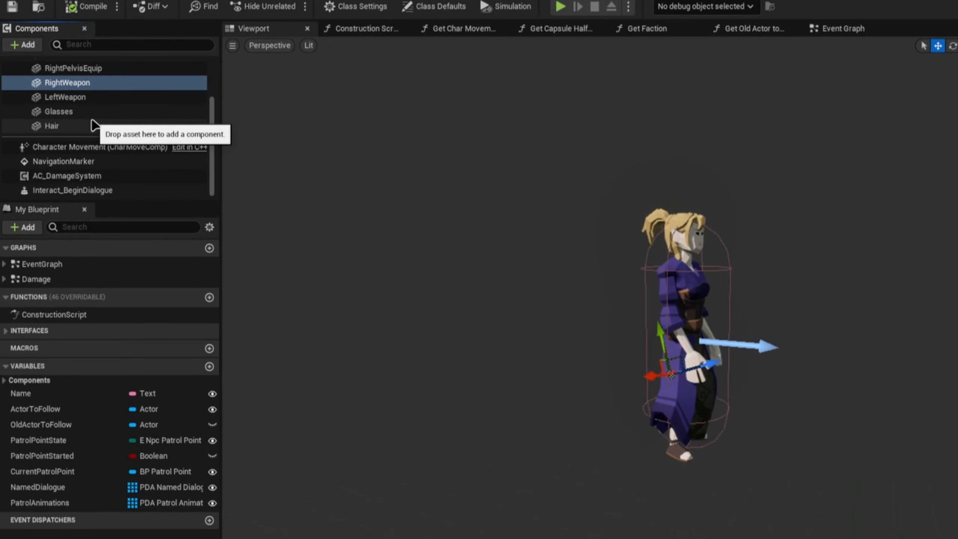
click(32, 46)
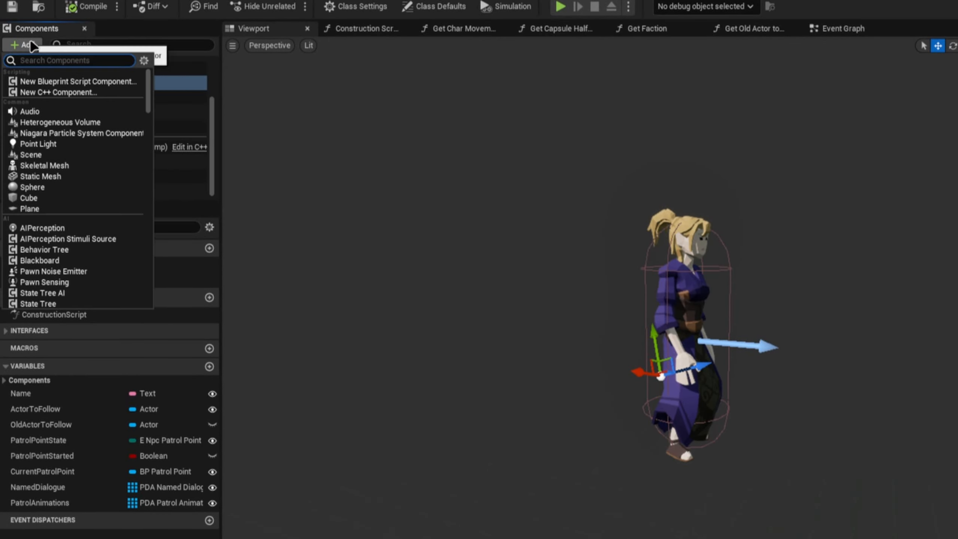
text(npc op)
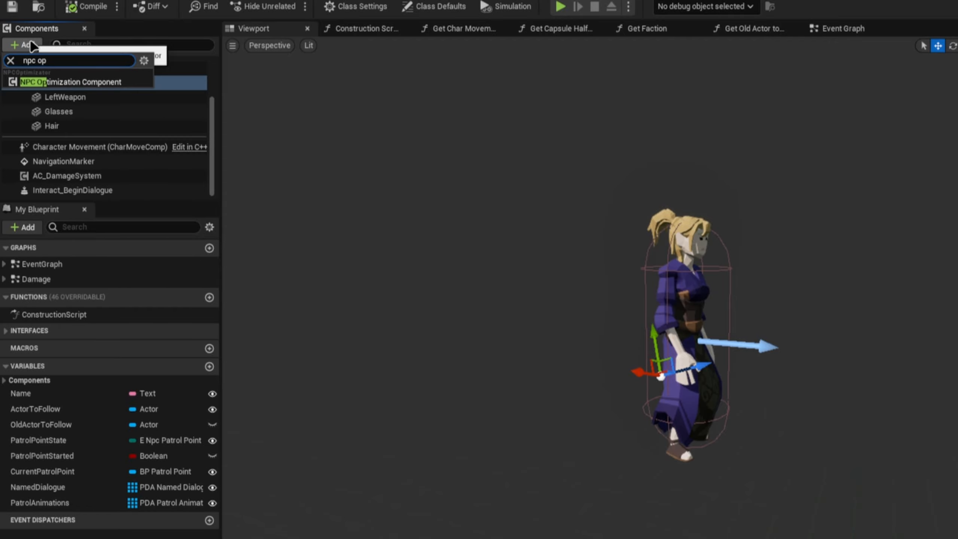
click(113, 82)
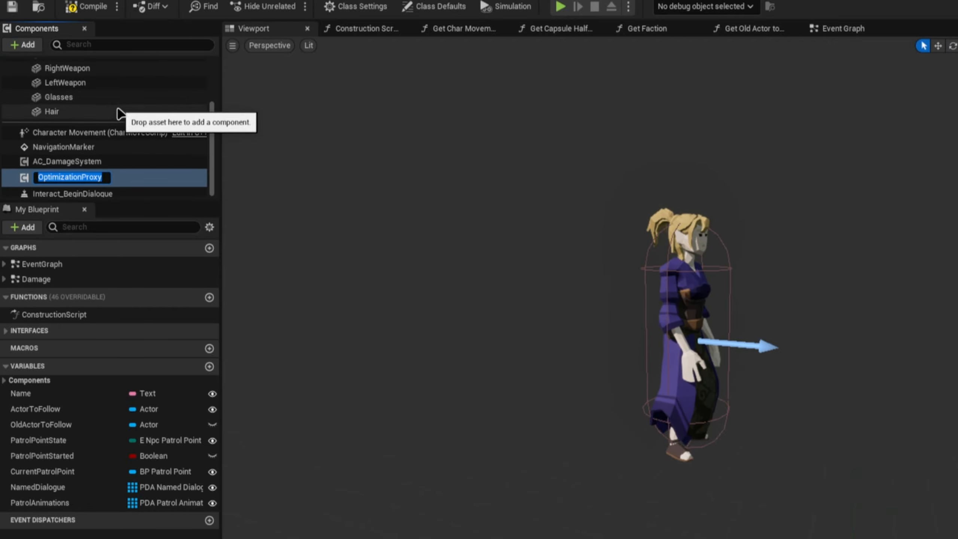
click(128, 145)
click(133, 176)
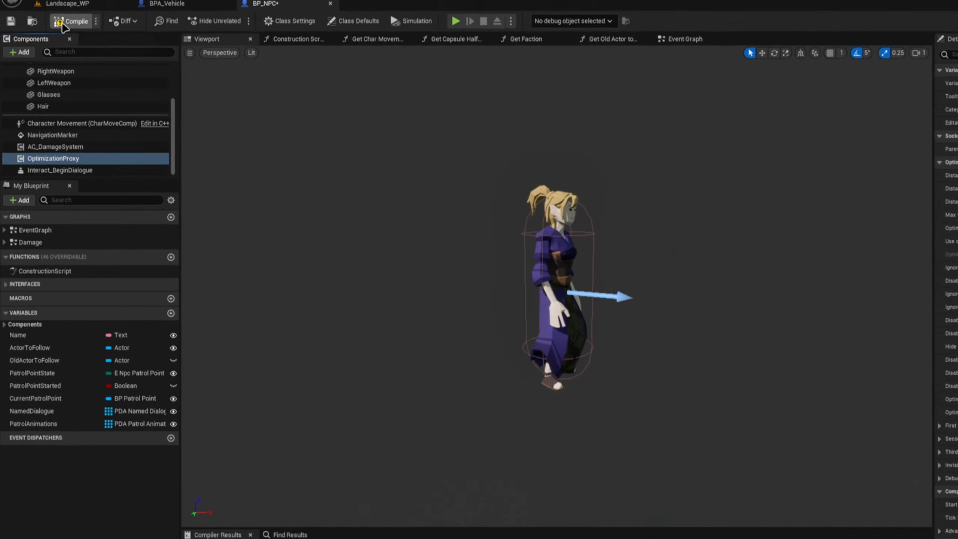
click(64, 22)
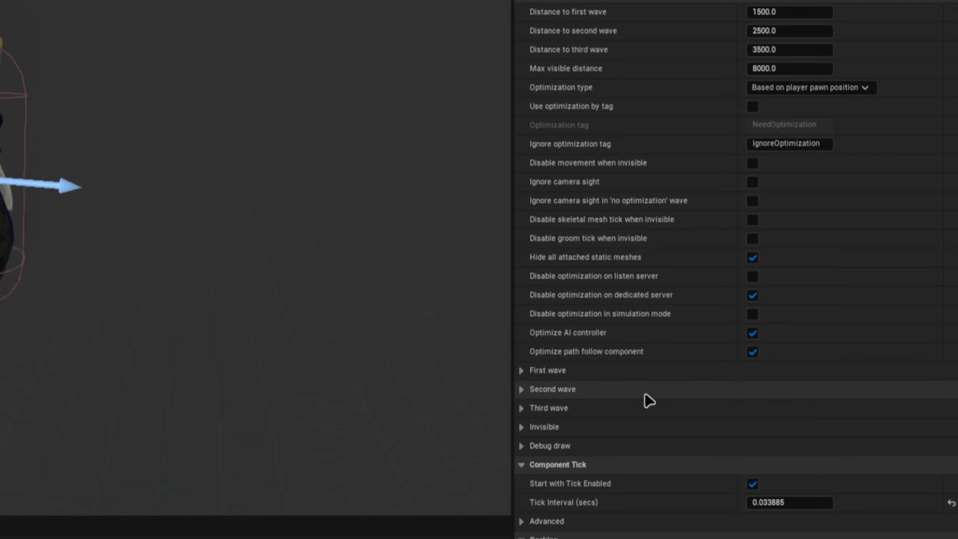
Review the optimization component's wave distances and expand its First wave and Third wave groups to examine their movement and skeletal mesh options.
click(785, 10)
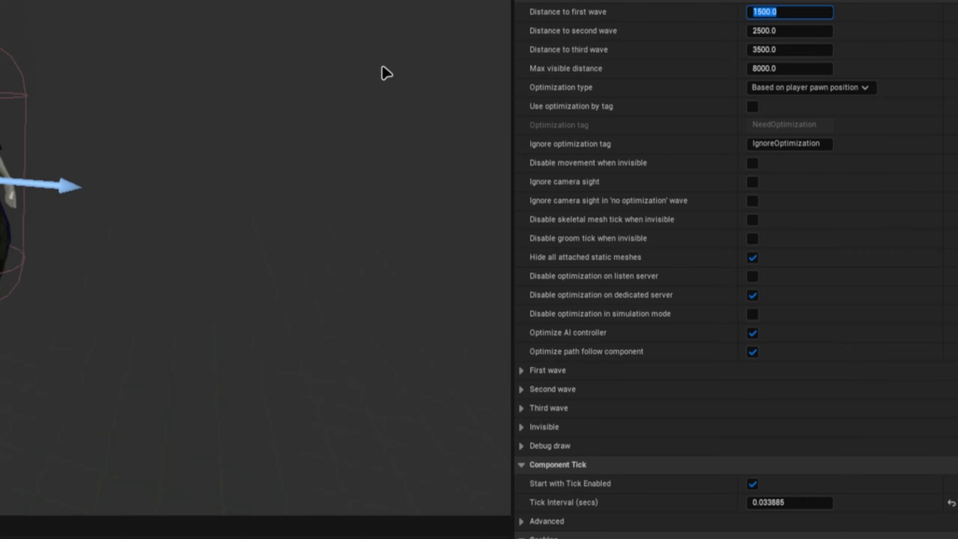
click(574, 373)
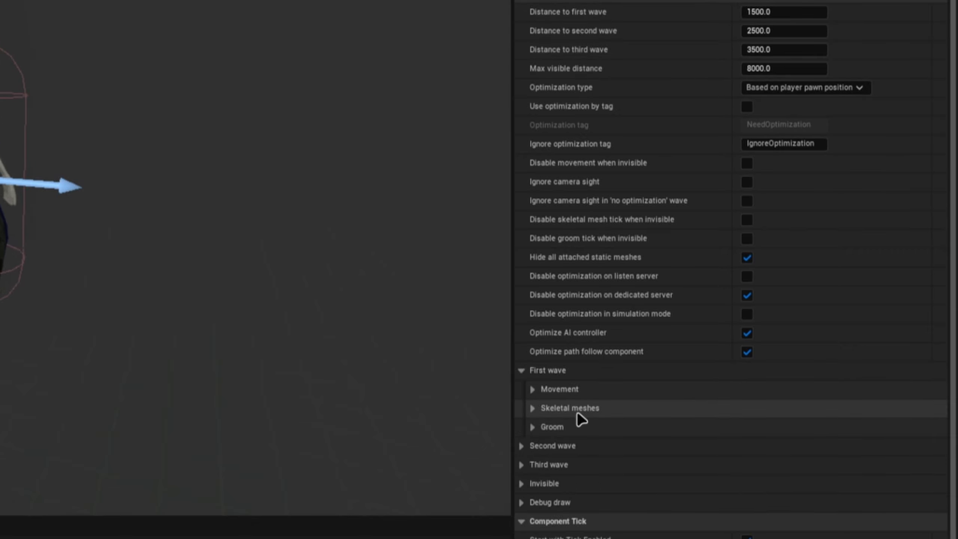
click(572, 421)
click(567, 392)
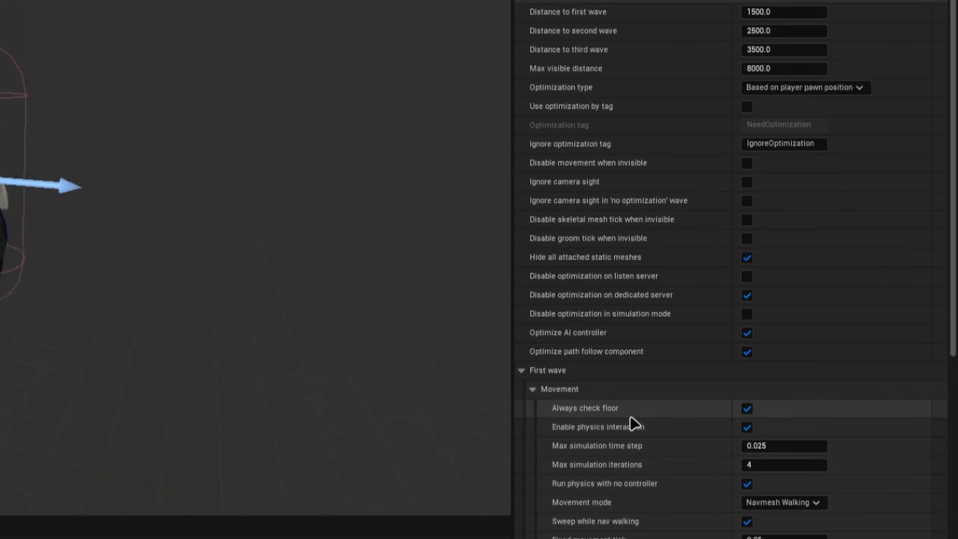
scroll(635, 424, down, 2)
scroll(749, 465, down, 14)
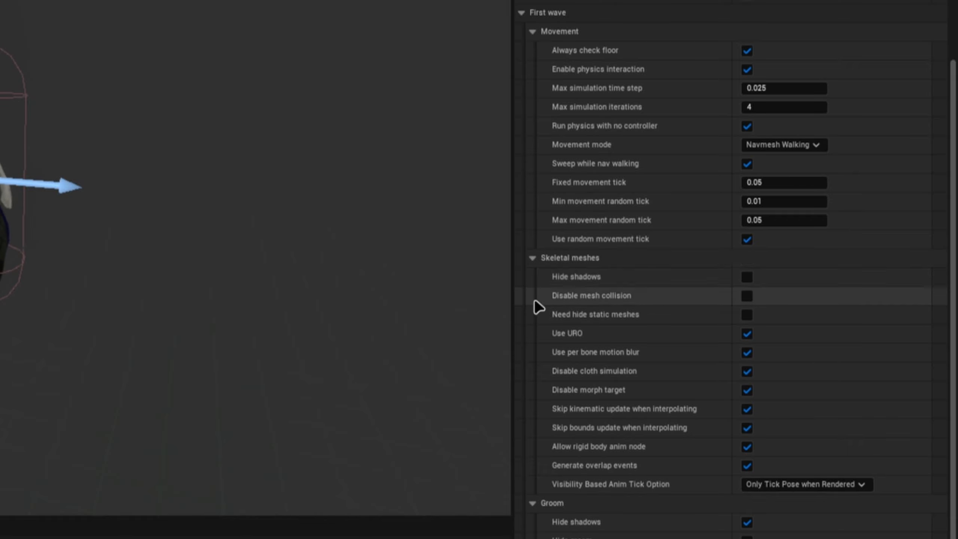
scroll(669, 141, up, 7)
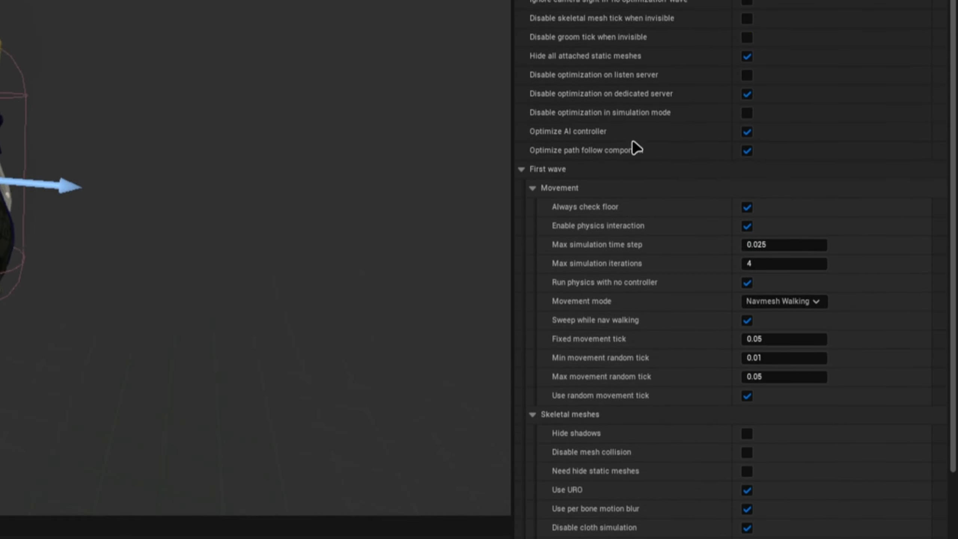
click(576, 169)
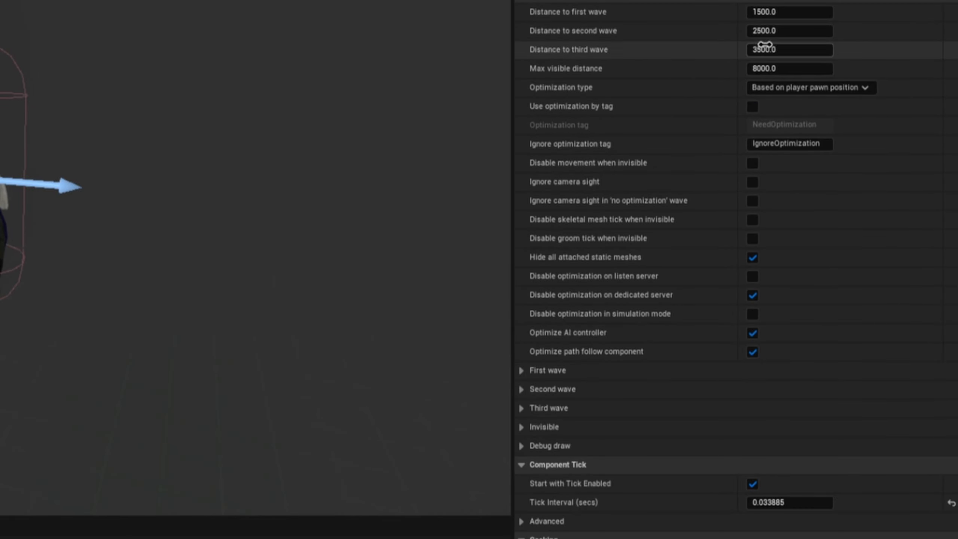
click(553, 409)
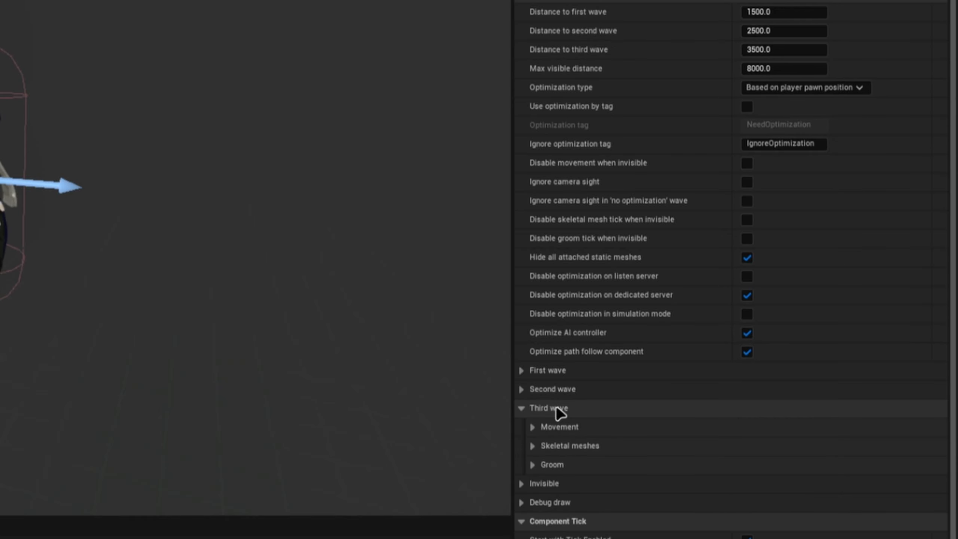
click(573, 446)
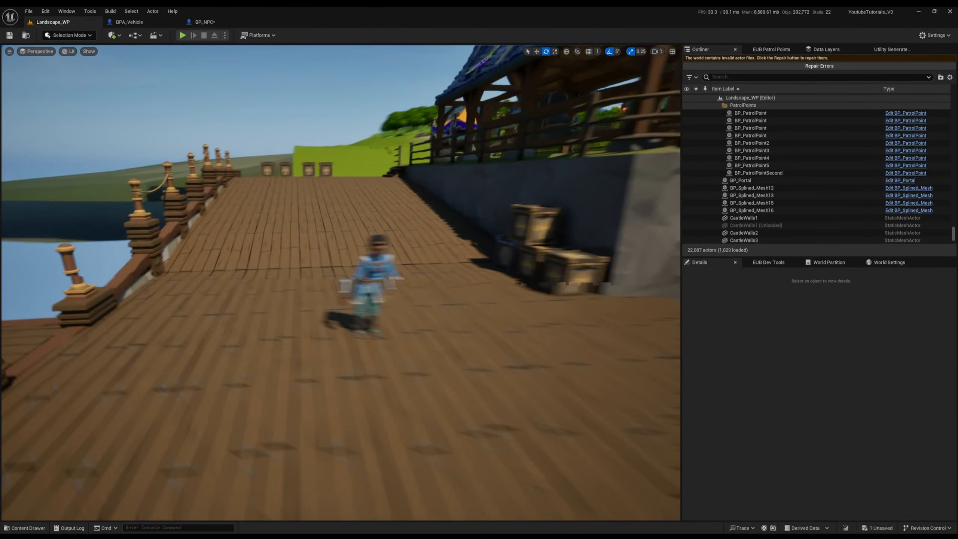
Check the remaining NPC on the walkway, play the level, and run past the portal to watch the NPC from a distance.
key(w)
scroll(341, 283, down, 1)
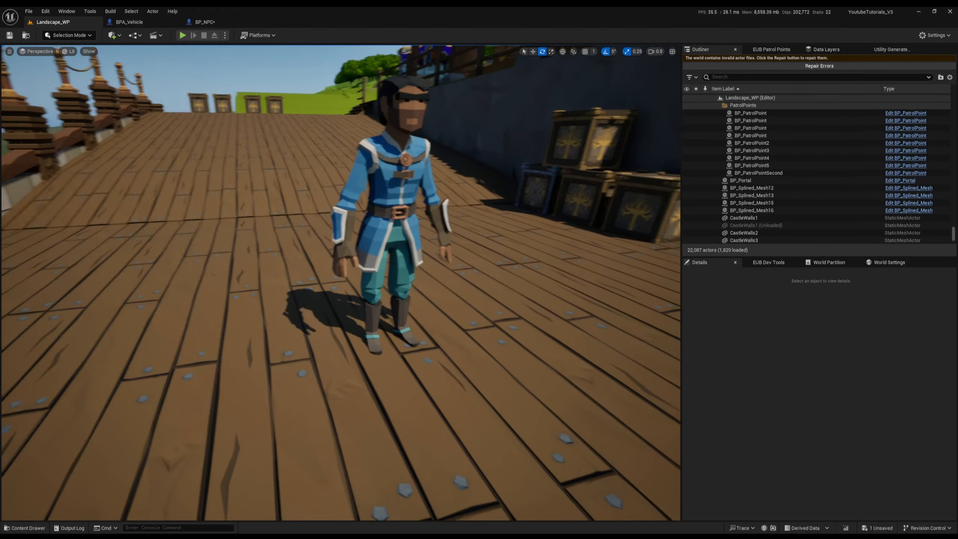
key(s)
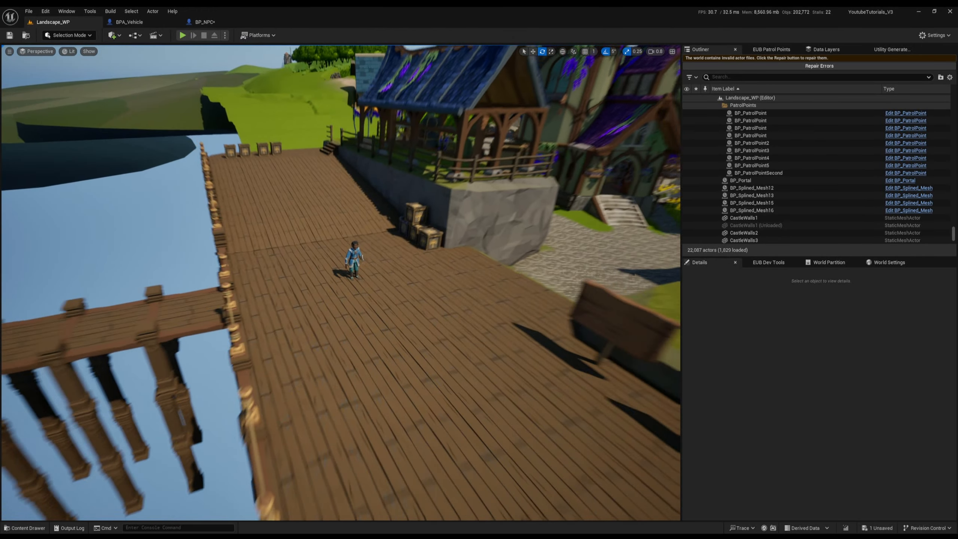
key(alt+p)
key(w)
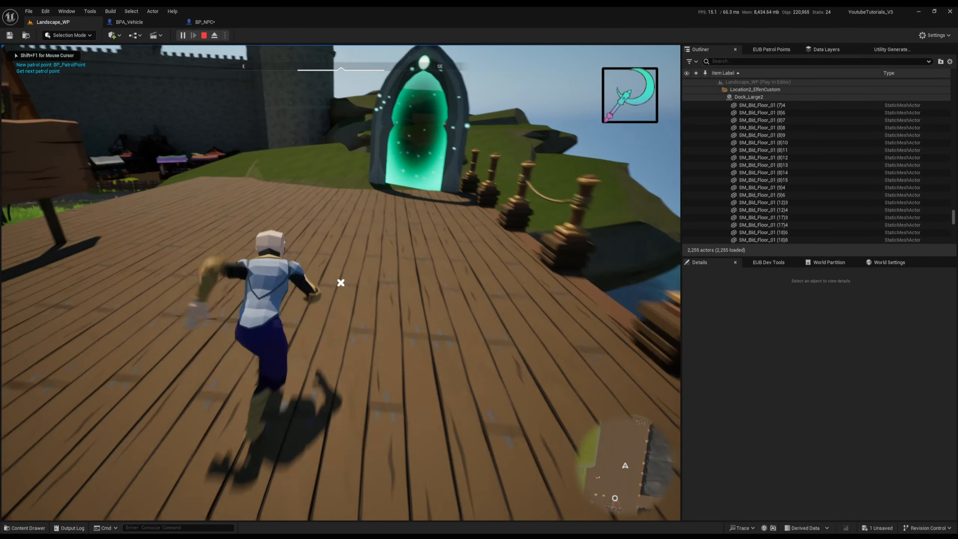
key(w)
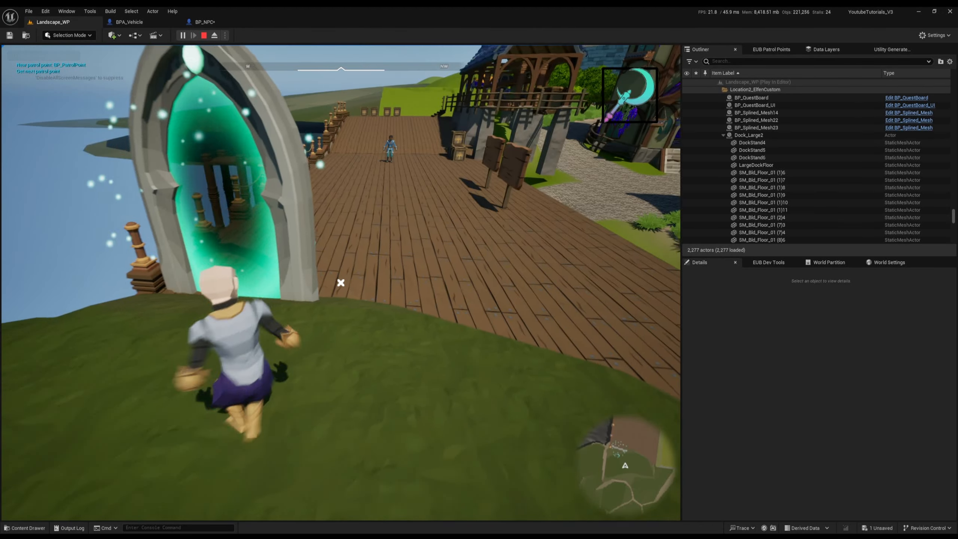
key(s)
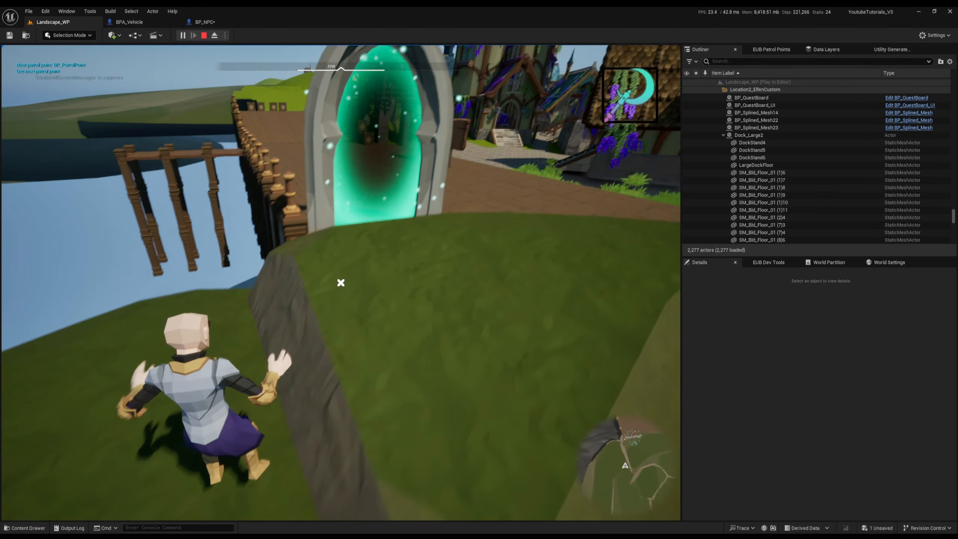
key(s)
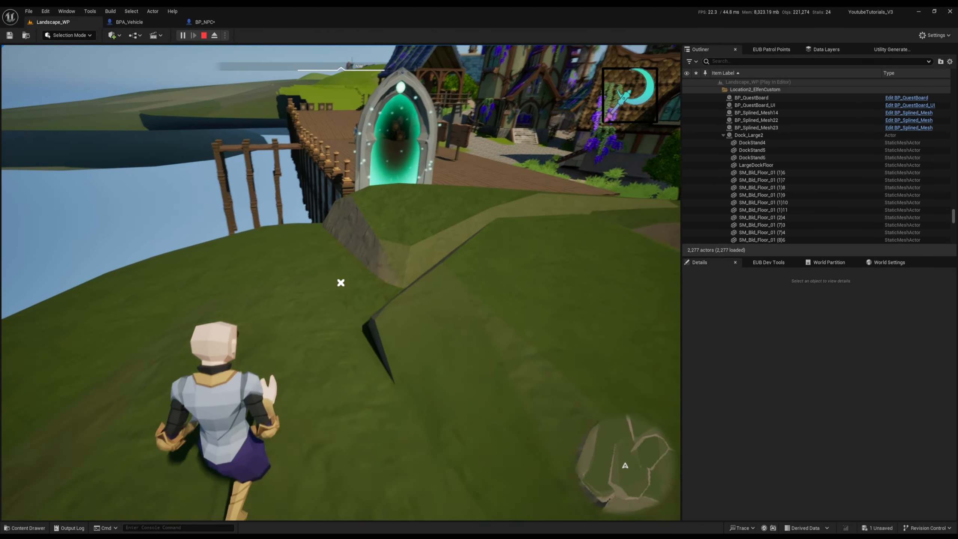
key(d)
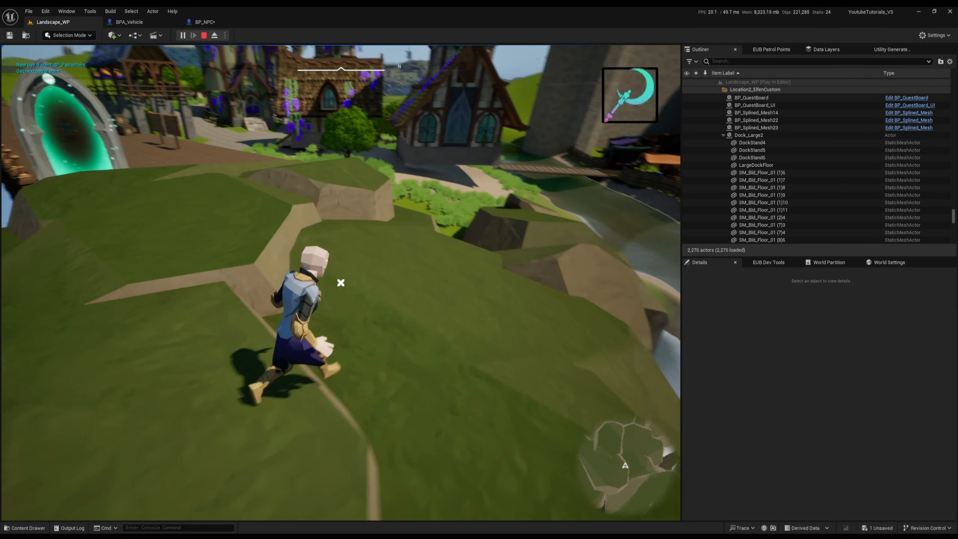
key(w)
key(s)
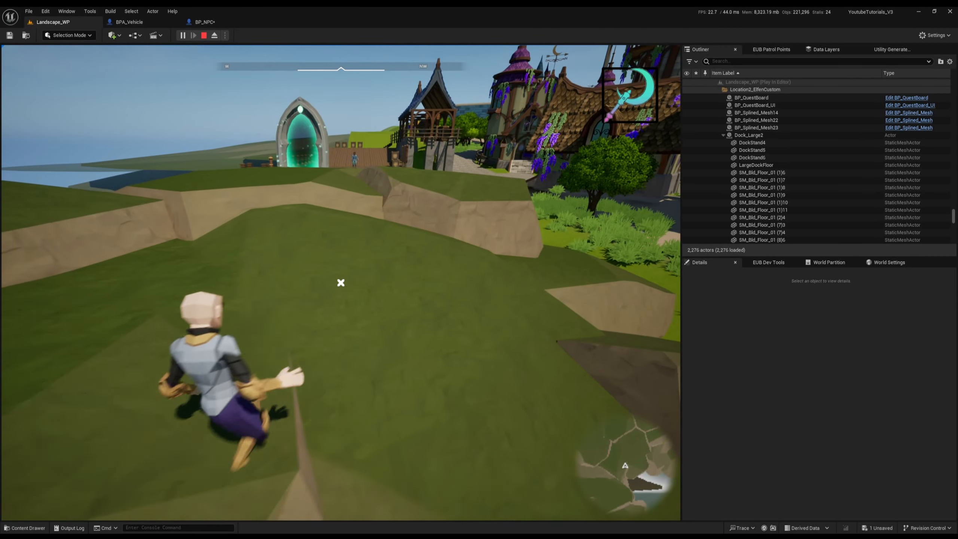
Run farther across the hills away from the portal and look back at the NPC's dock from there.
key(w)
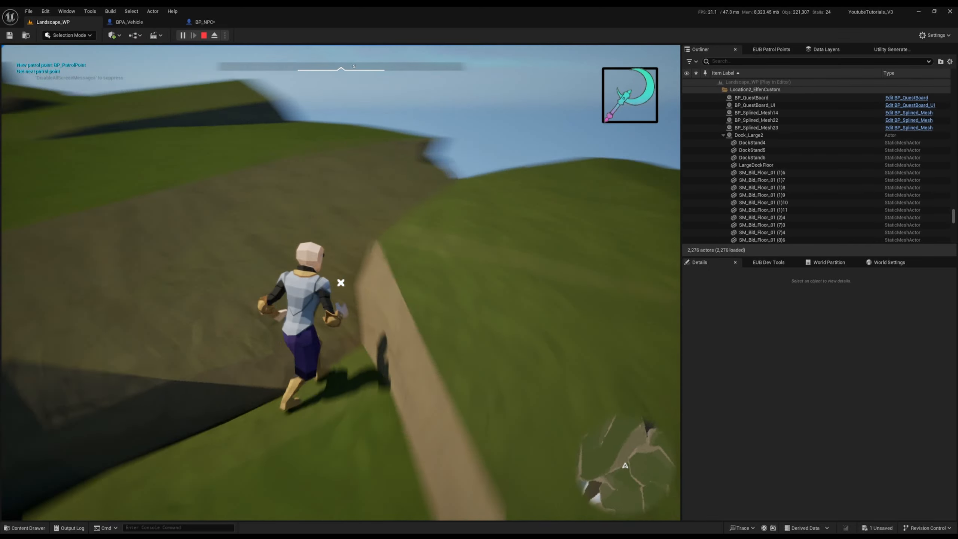
key(w)
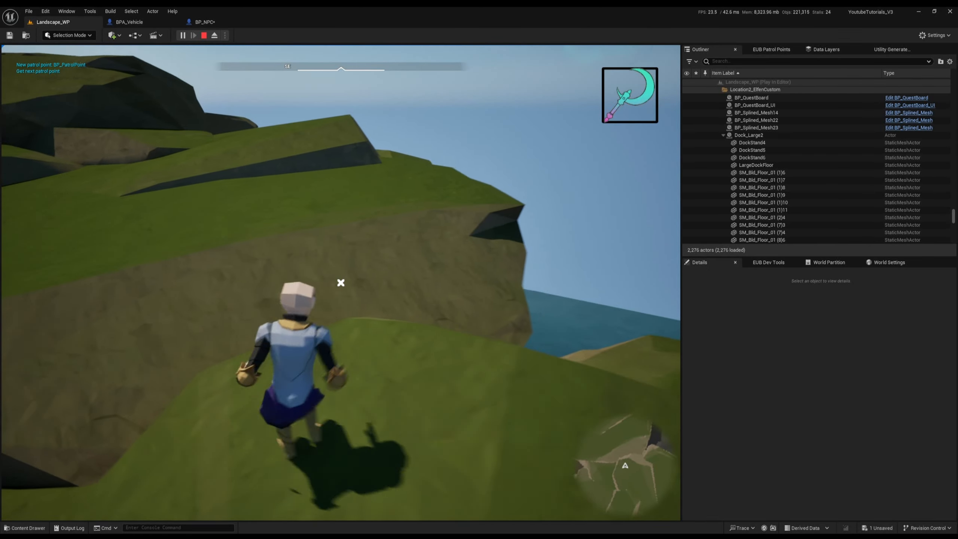
key(space)
key(w)
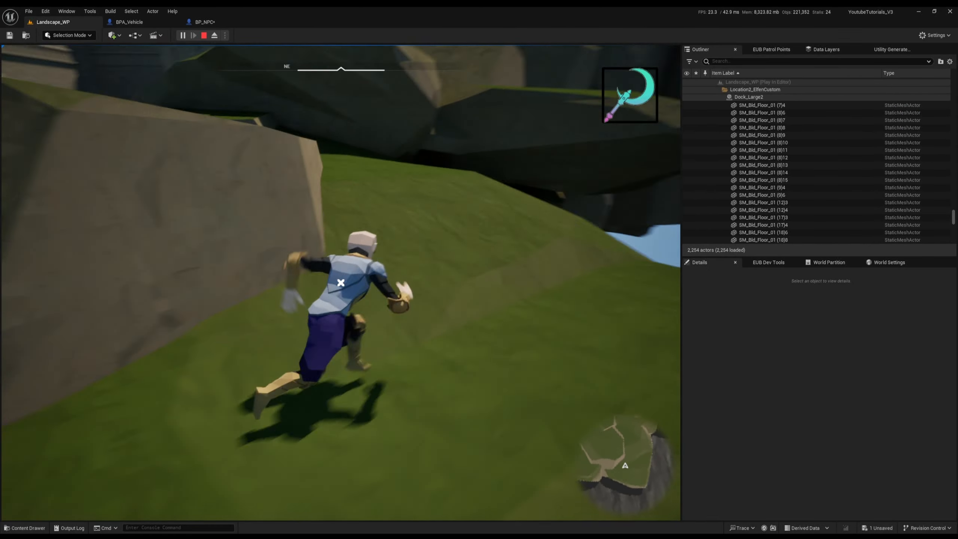
key(a)
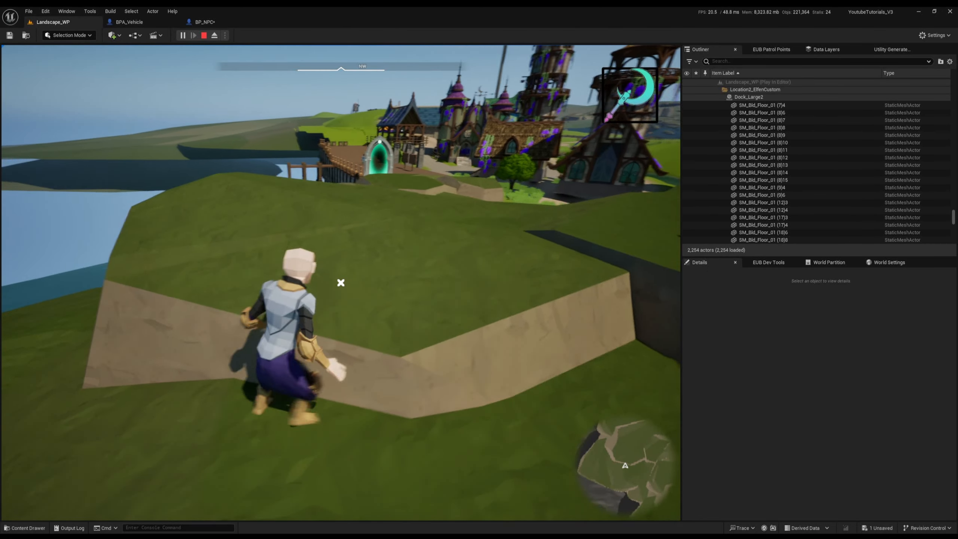
key(w)
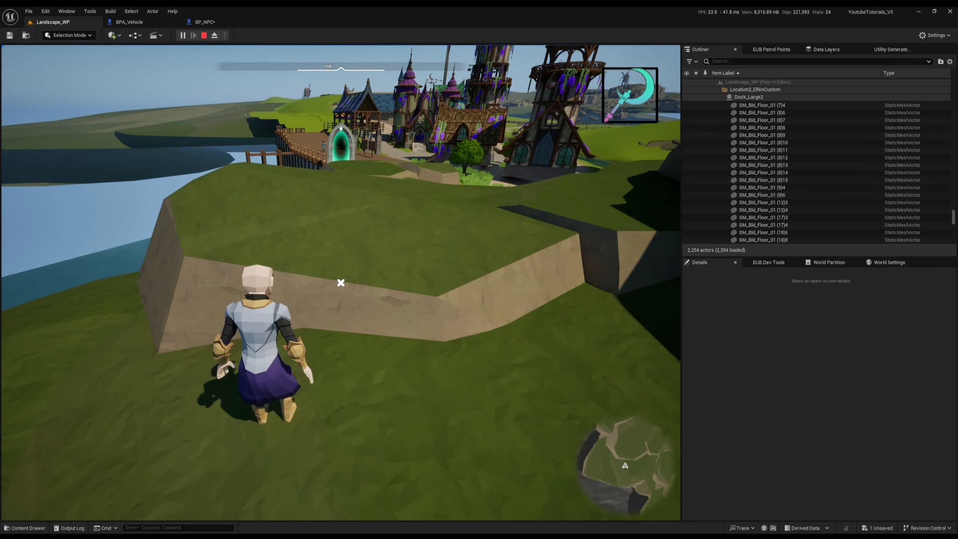
Detach the camera from the player, examine the distant NPC near the portal up close, and stop the play session.
key(F8)
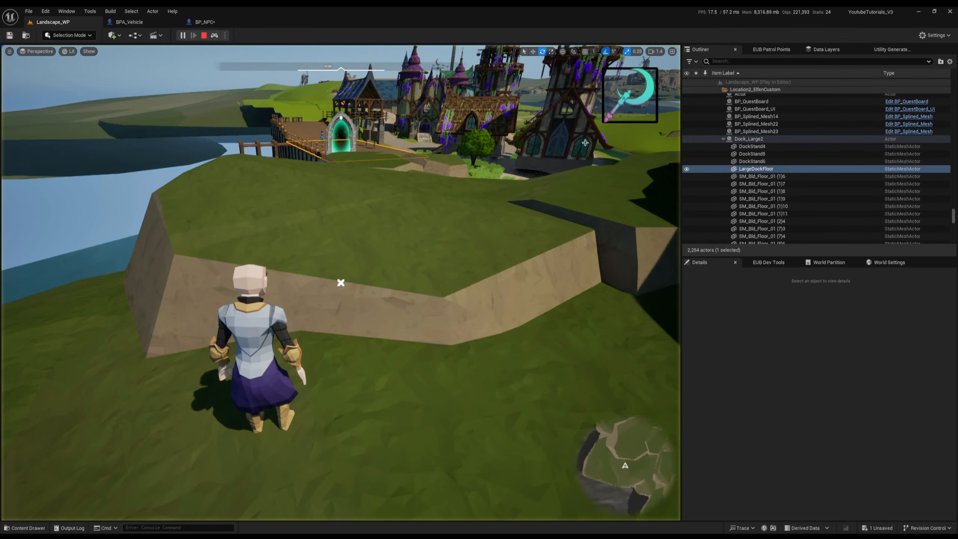
right_drag(528, 226, 468, 181)
key(w)
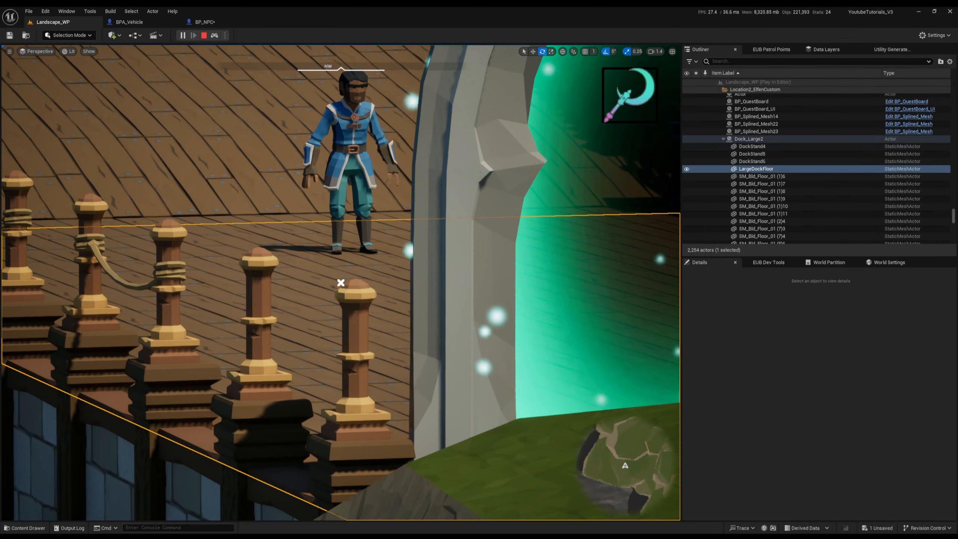
key(f)
key(s)
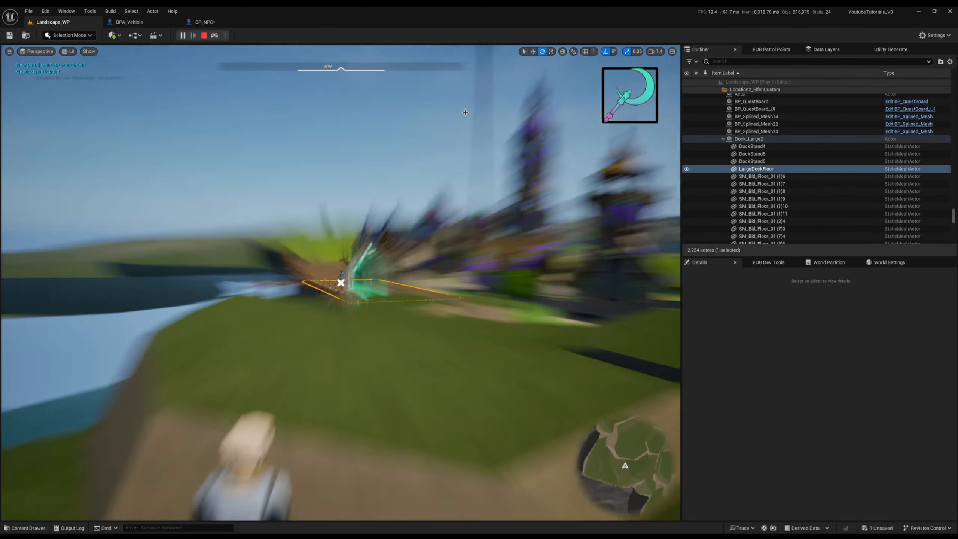
right_click(465, 120)
click(204, 34)
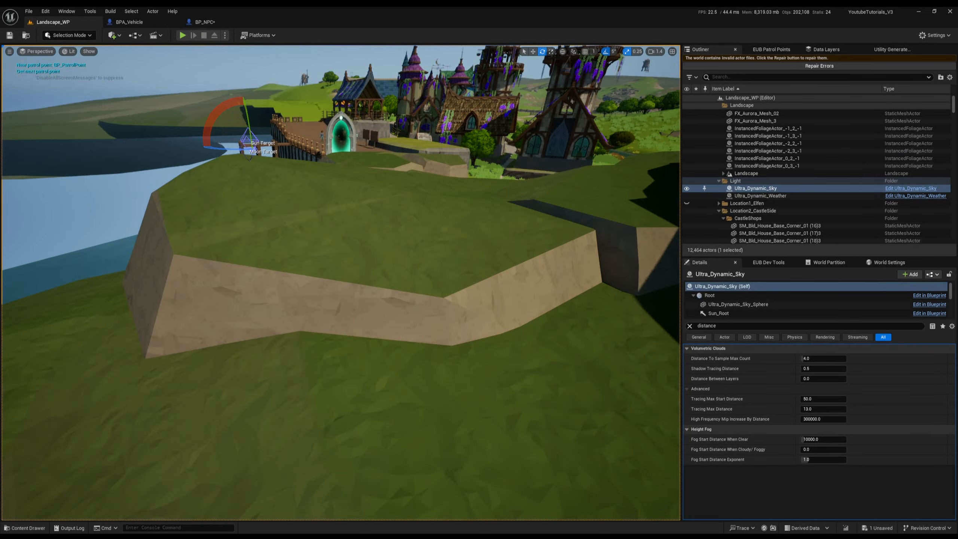
key(w)
scroll(189, 60, up, 1)
right_drag(196, 63, 190, 45)
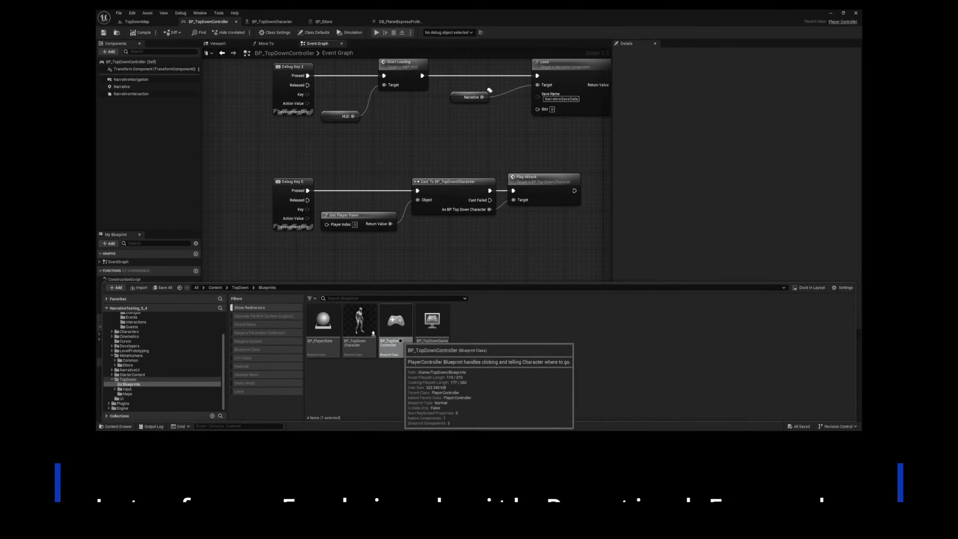
Open the Size Map of the BP_TopDownController blueprint to examine the size of the assets it references.
right_click(400, 336)
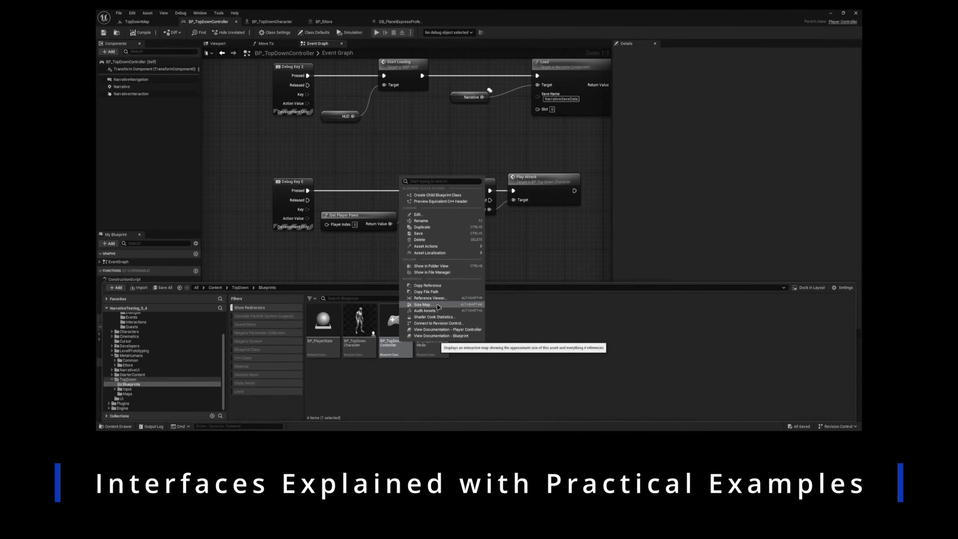
click(423, 304)
drag(468, 124, 455, 9)
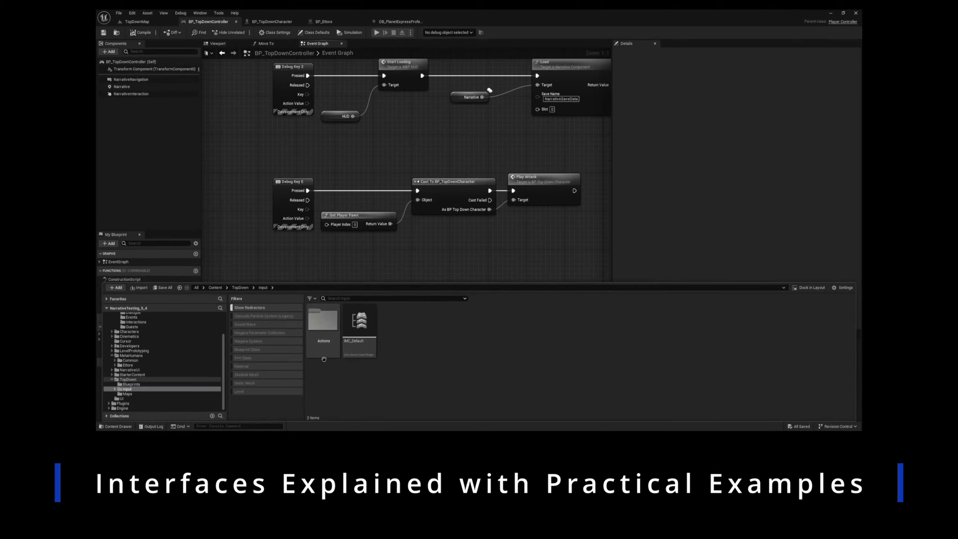
right_click(392, 351)
click(416, 312)
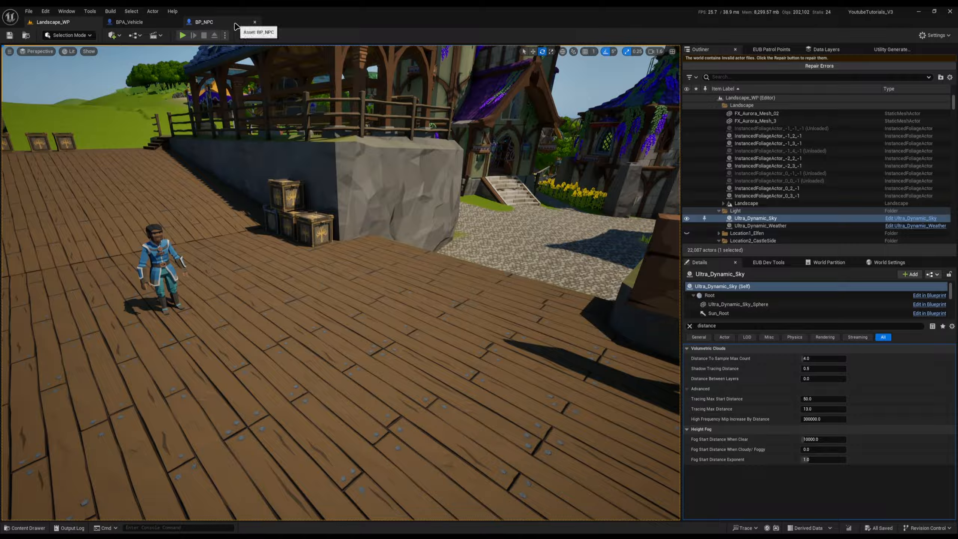
Enable Hide Unrelated in the BP_NPC event graph with the Set Movement Mode node selected.
click(206, 22)
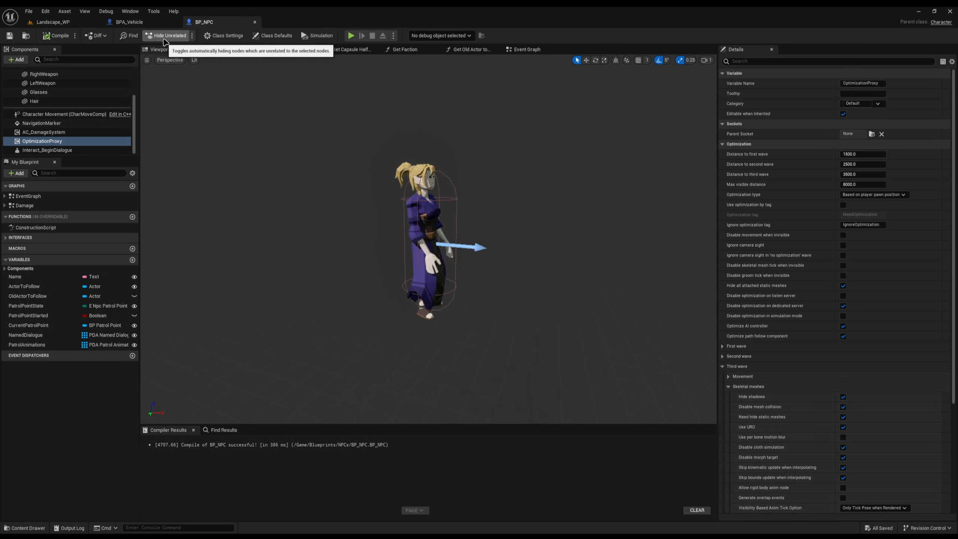
click(527, 49)
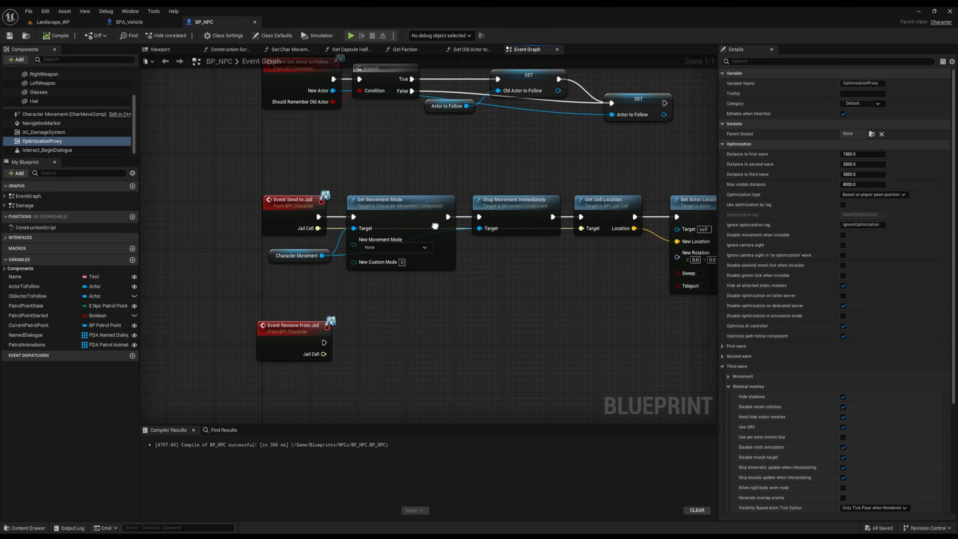
right_drag(435, 225, 408, 297)
click(408, 298)
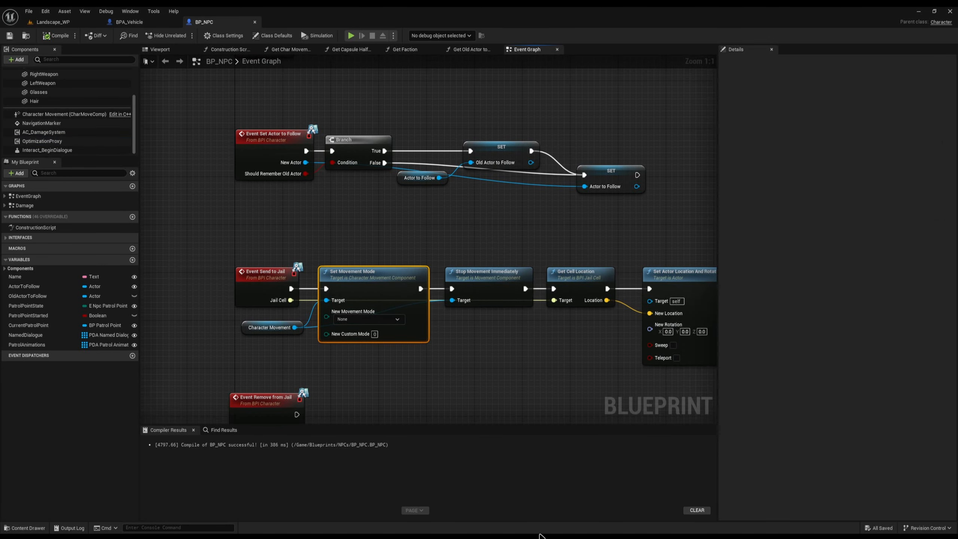
click(168, 36)
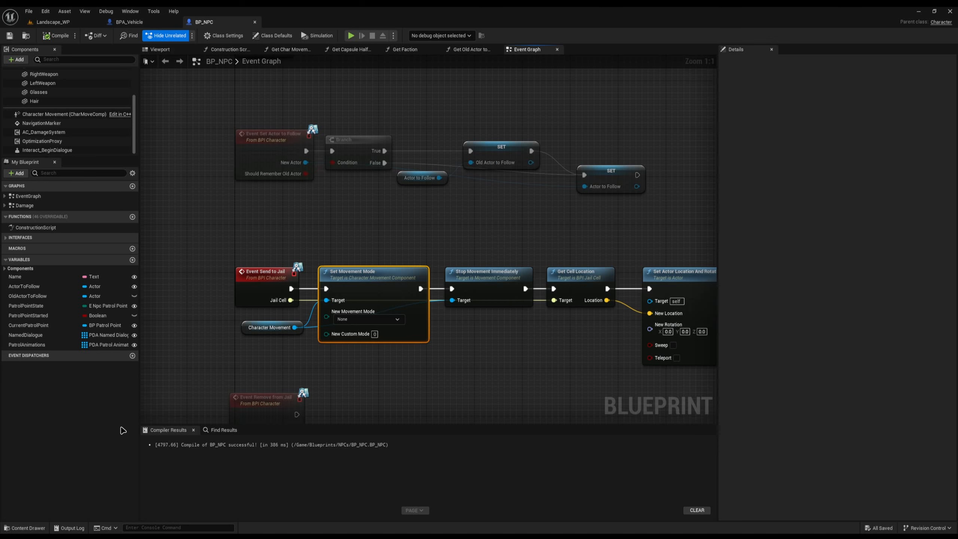
Select individual nodes of the Event Send to Jail chain in turn to examine which connected nodes stay highlighted.
right_drag(267, 117, 265, 224)
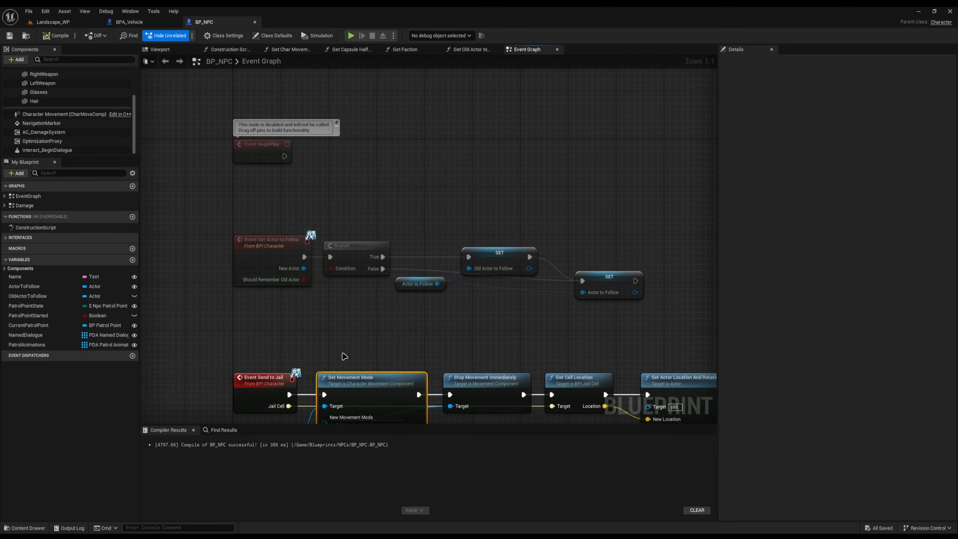
click(352, 265)
right_drag(372, 297, 364, 171)
click(480, 261)
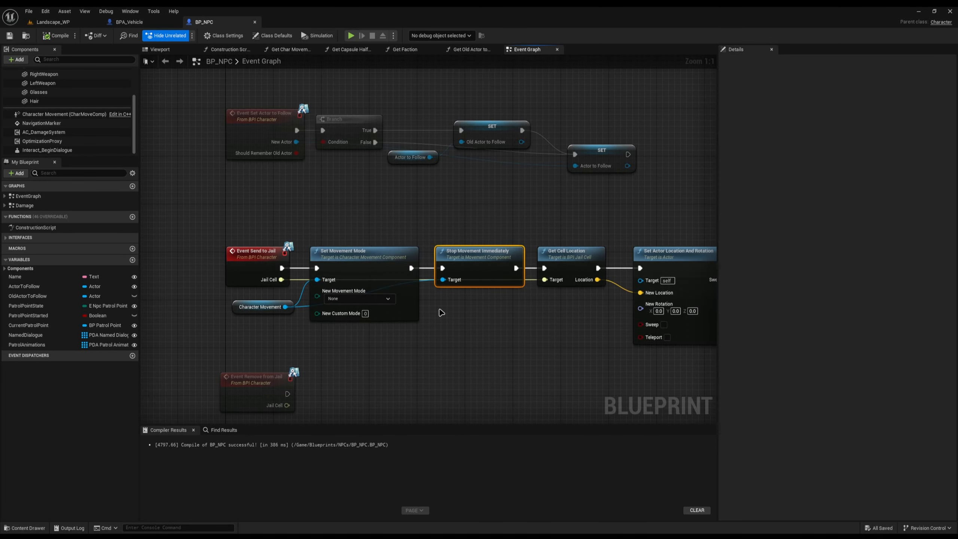
click(354, 280)
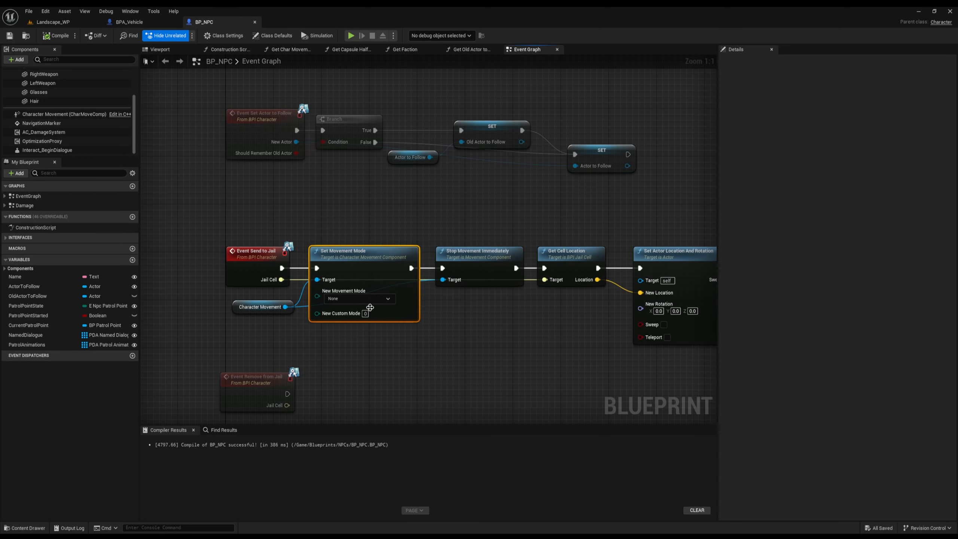
click(266, 269)
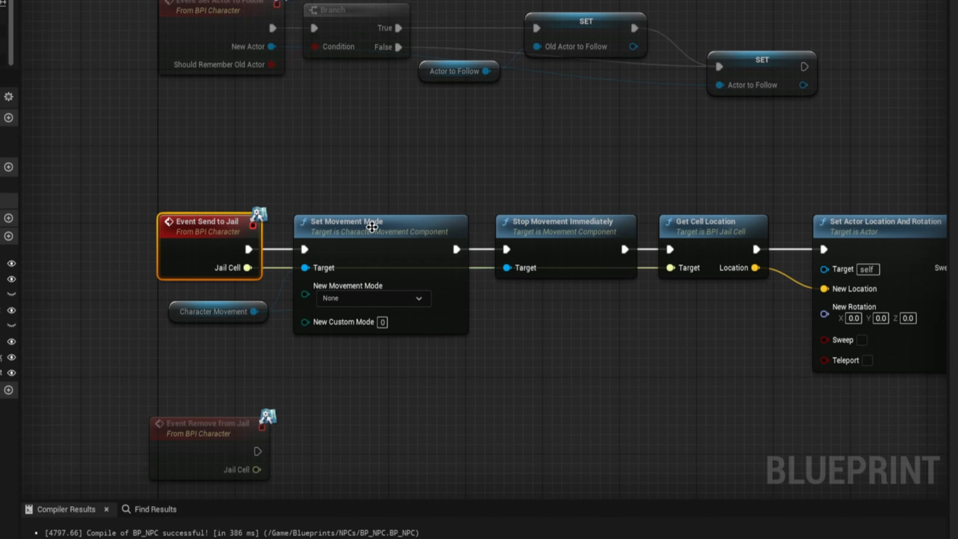
click(372, 227)
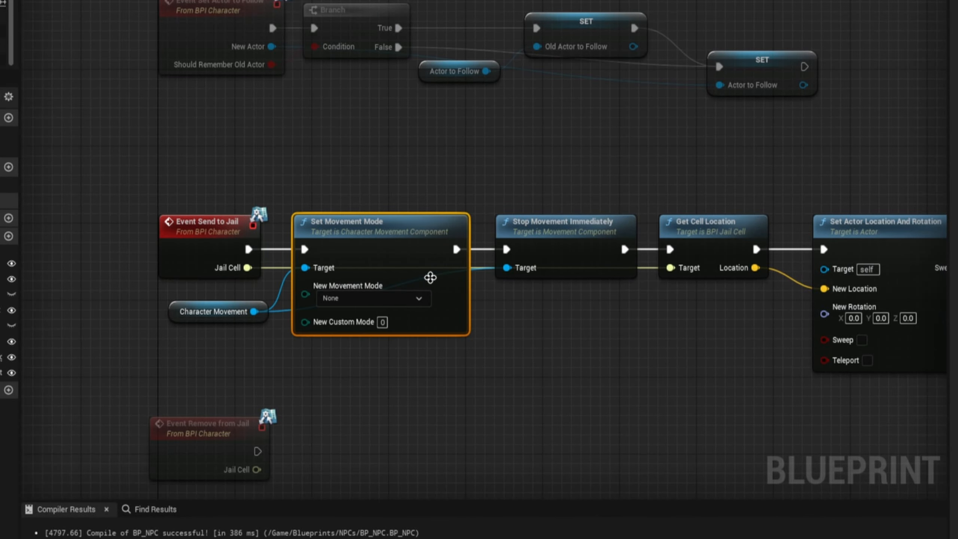
Select the Set Old Actor to Follow node to examine how the Event Set Actor to Follow chain is isolated.
right_drag(494, 249, 328, 226)
right_drag(267, 135, 355, 194)
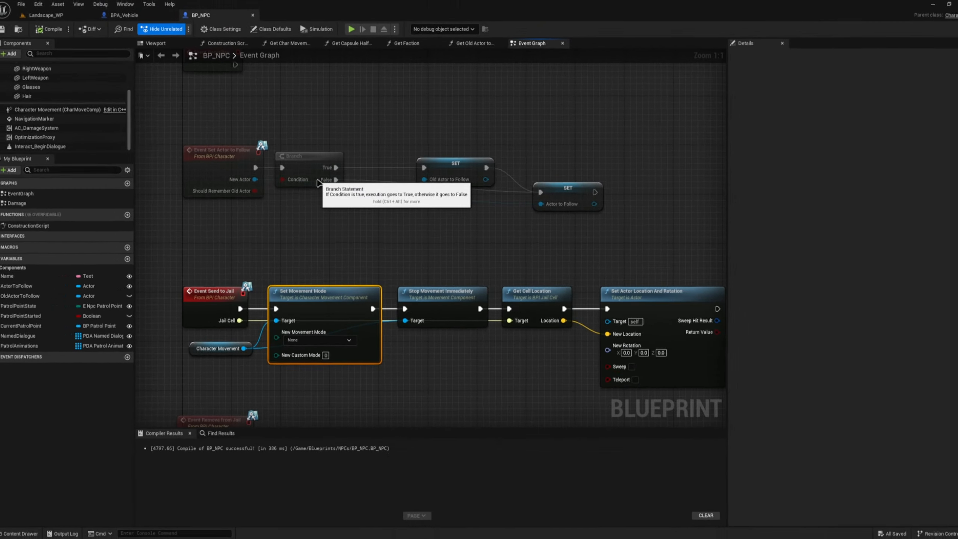
click(294, 84)
click(449, 183)
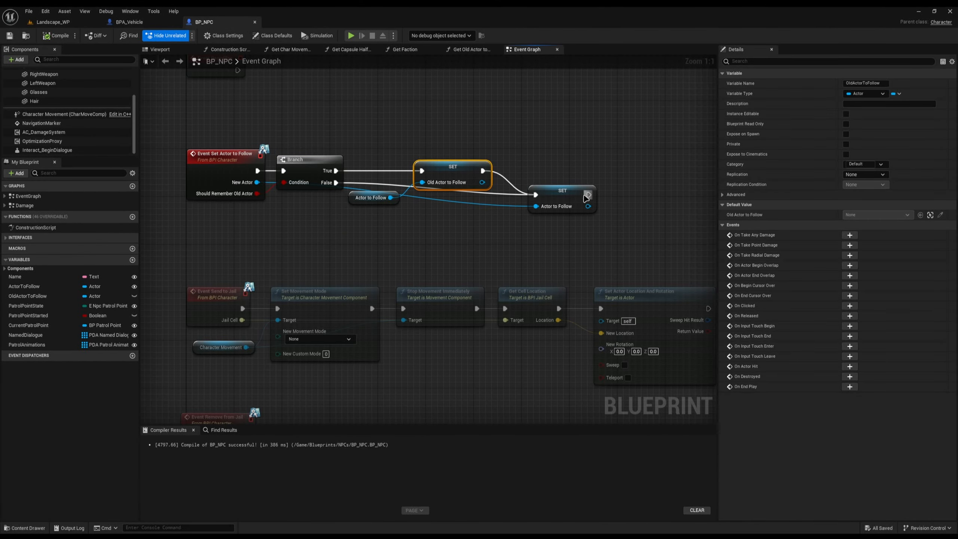
click(585, 198)
right_drag(396, 239, 384, 98)
click(248, 231)
In the BPA_Vehicle event graph, select the Get Right Vector node under Movement Input and enable Hide Unrelated.
right_drag(287, 210, 286, 198)
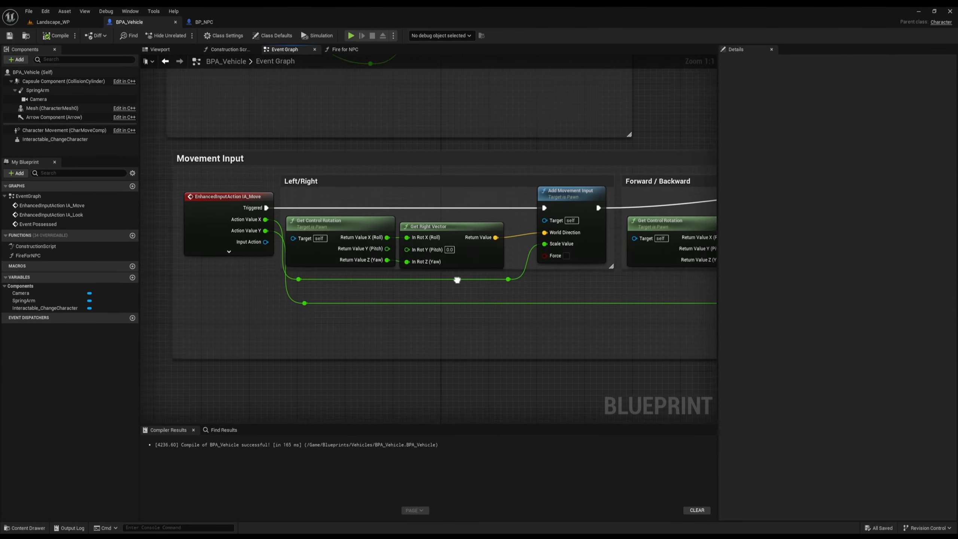
right_drag(411, 245, 420, 367)
click(392, 281)
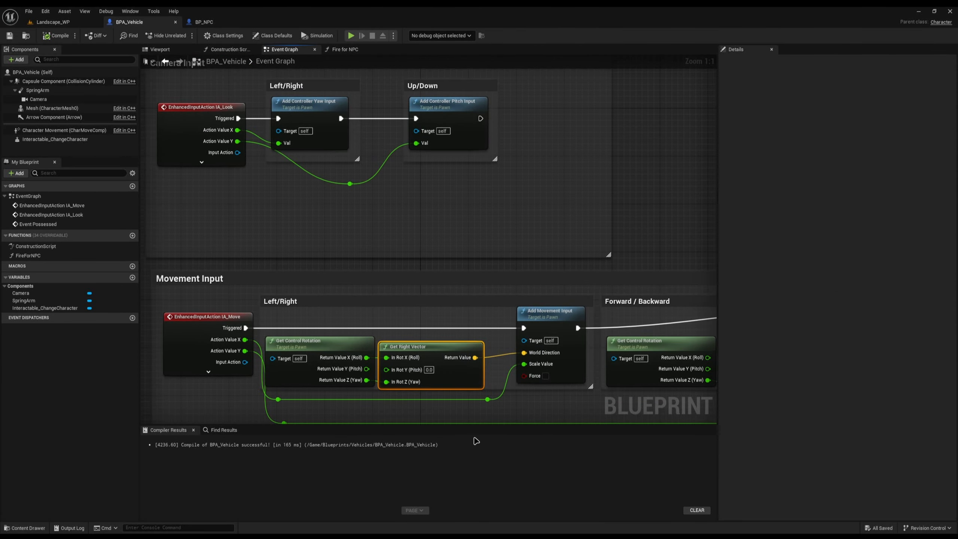
click(166, 35)
right_drag(346, 221, 313, 118)
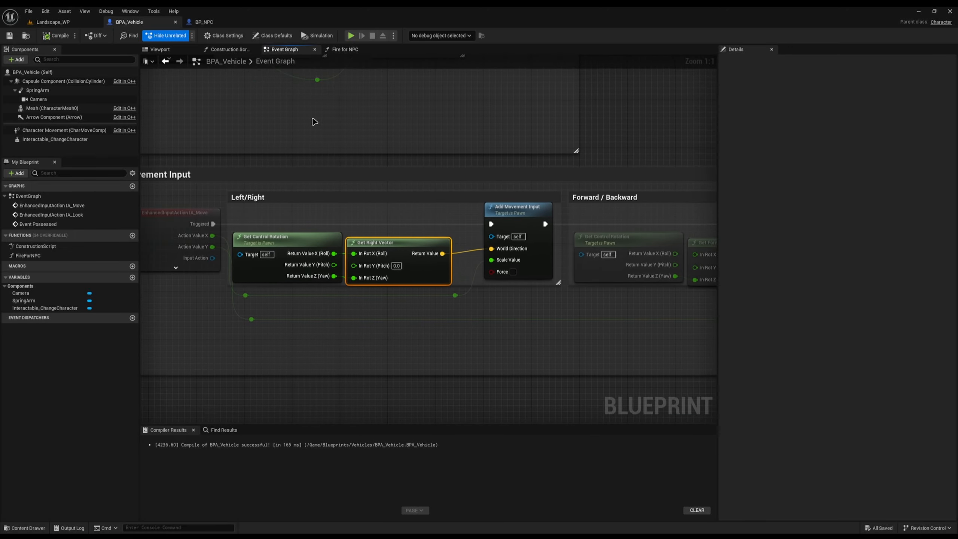
right_drag(314, 181, 356, 193)
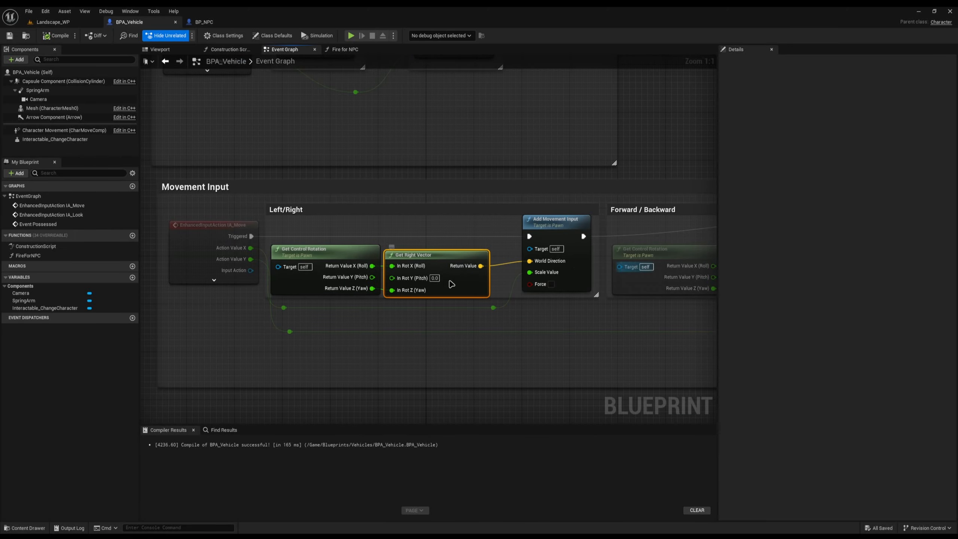
Select the Get Control Rotation, Add Movement Input and Get Forward Vector nodes in turn to compare their related connections.
click(329, 254)
right_drag(517, 276, 405, 275)
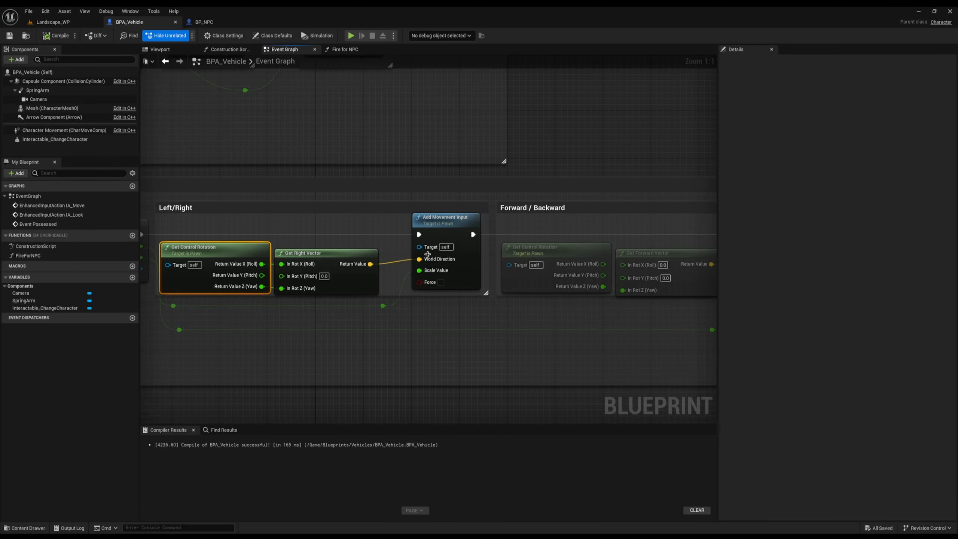
click(431, 223)
right_drag(364, 380, 409, 319)
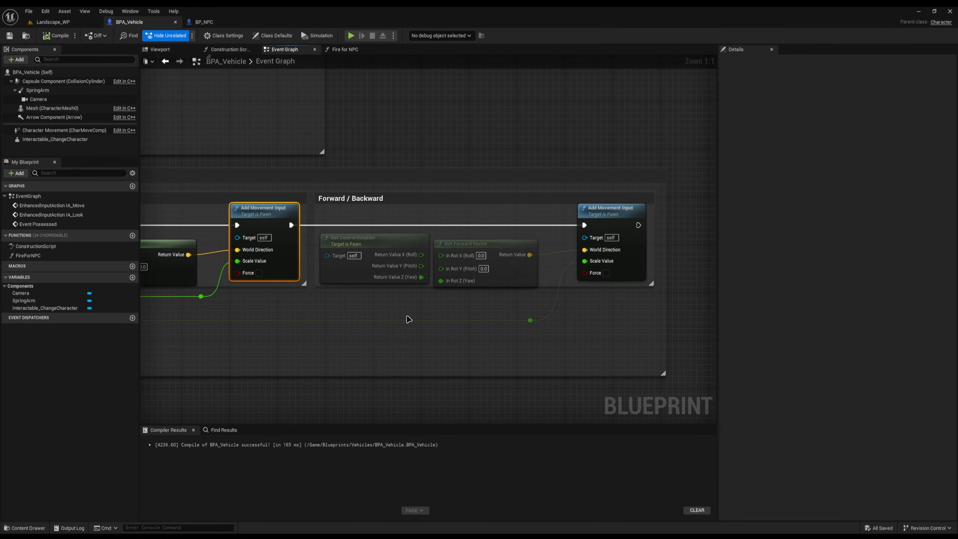
click(509, 245)
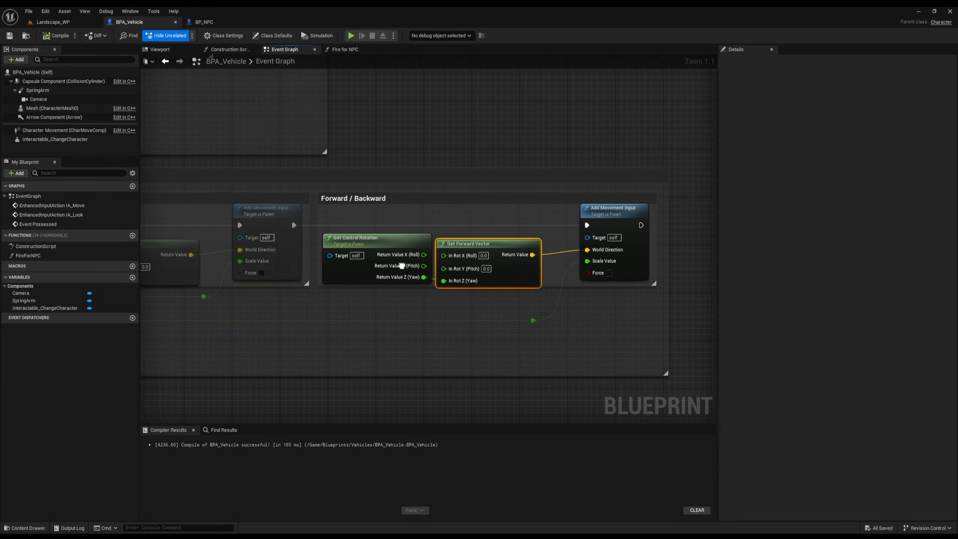
right_drag(399, 266, 601, 392)
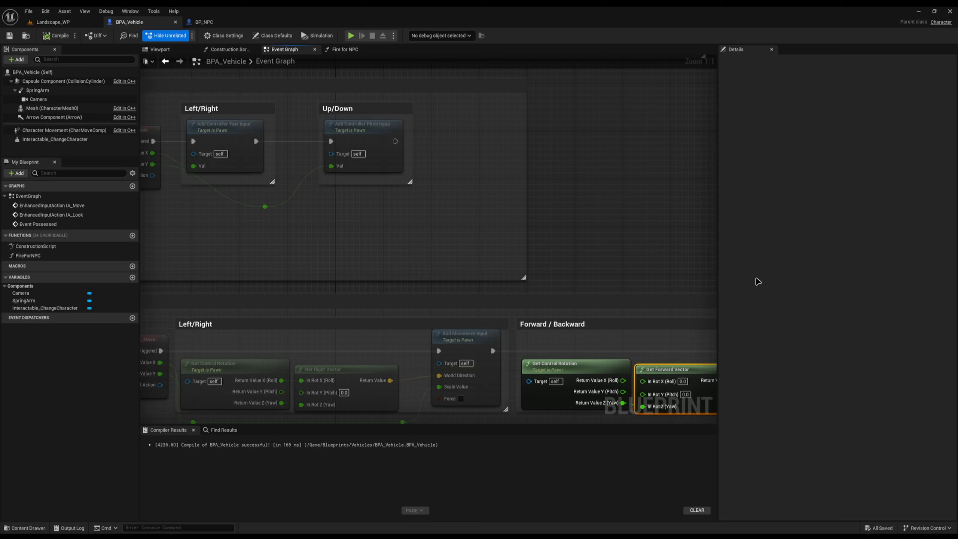
Return to the level, search the assets for "jail cell", and open the BP_JailCell blueprint.
click(53, 21)
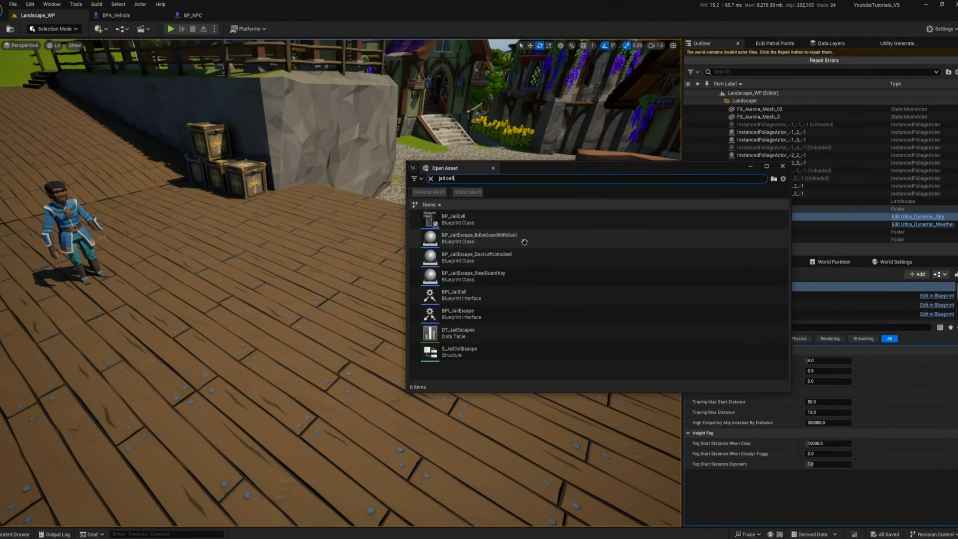
double_click(480, 223)
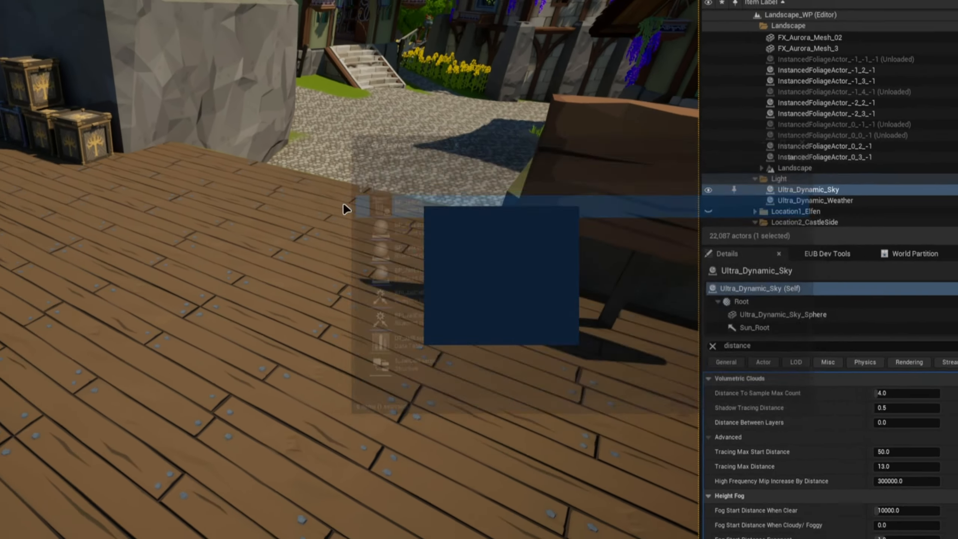
scroll(350, 213, down, 2)
scroll(349, 214, up, 5)
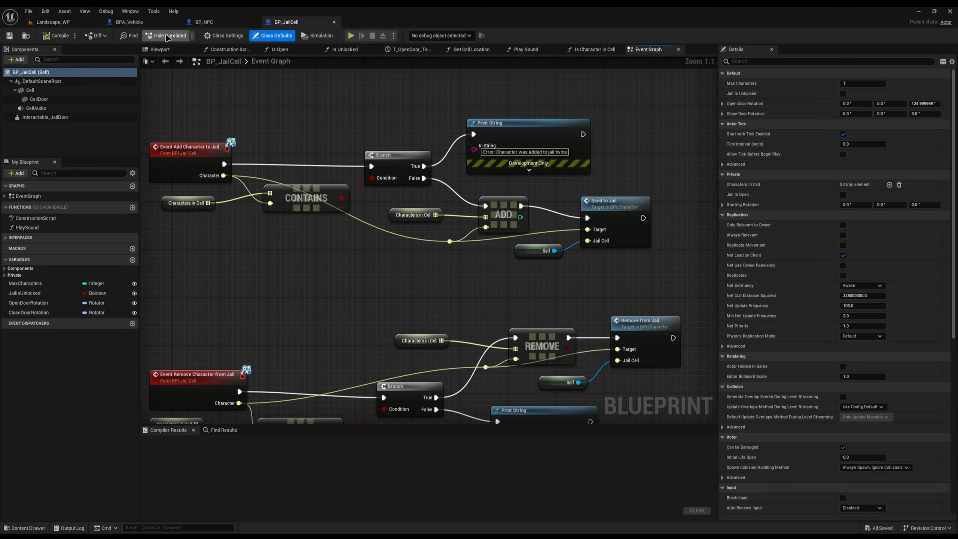
Enable Hide Unrelated and select the Branch and Print String nodes of the Event Add Character to Jail chain to examine their connections.
click(174, 35)
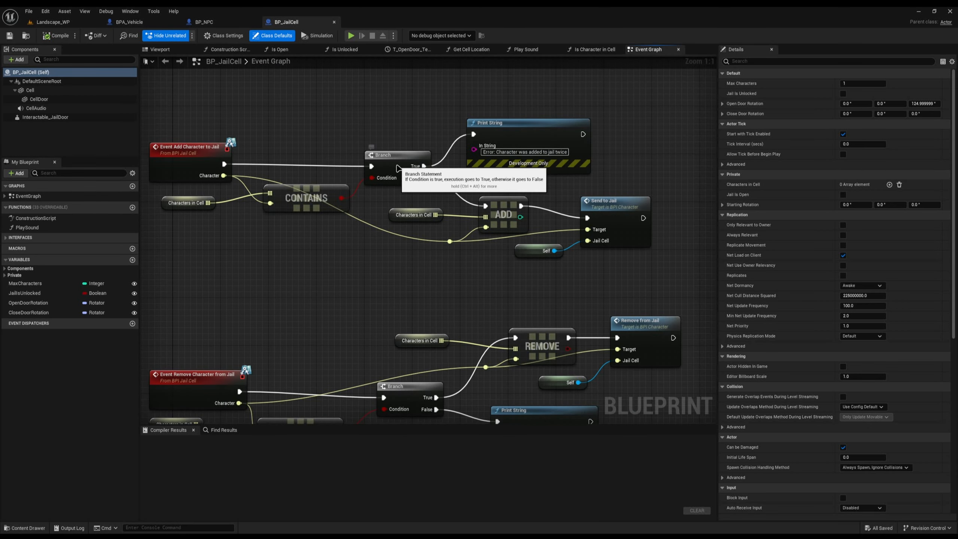
click(392, 160)
right_drag(595, 180, 638, 203)
right_drag(557, 373, 532, 379)
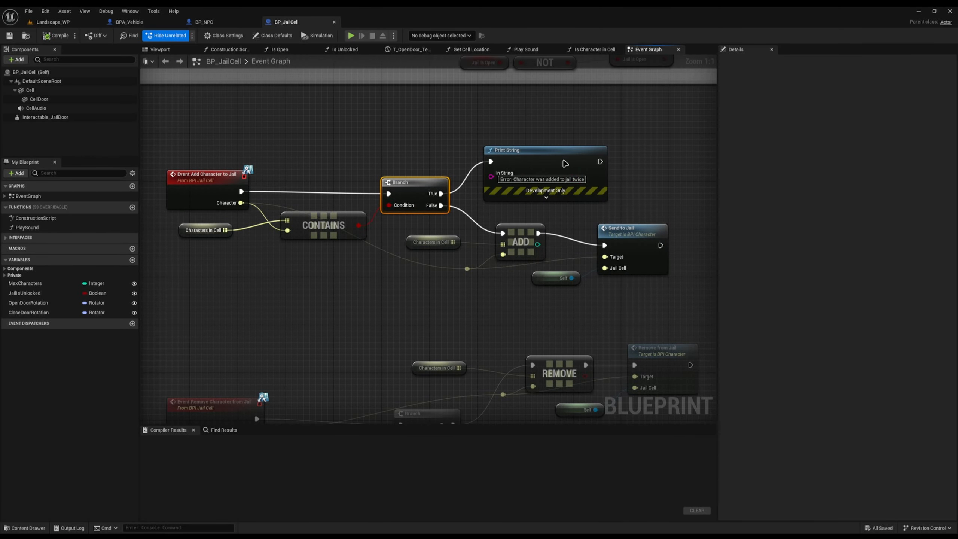
click(565, 164)
Select the Lerp node in the door opening and closing group to examine its related nodes, and turn off Hide Unrelated.
scroll(502, 106, down, 8)
right_drag(492, 94, 393, 266)
scroll(501, 240, up, 8)
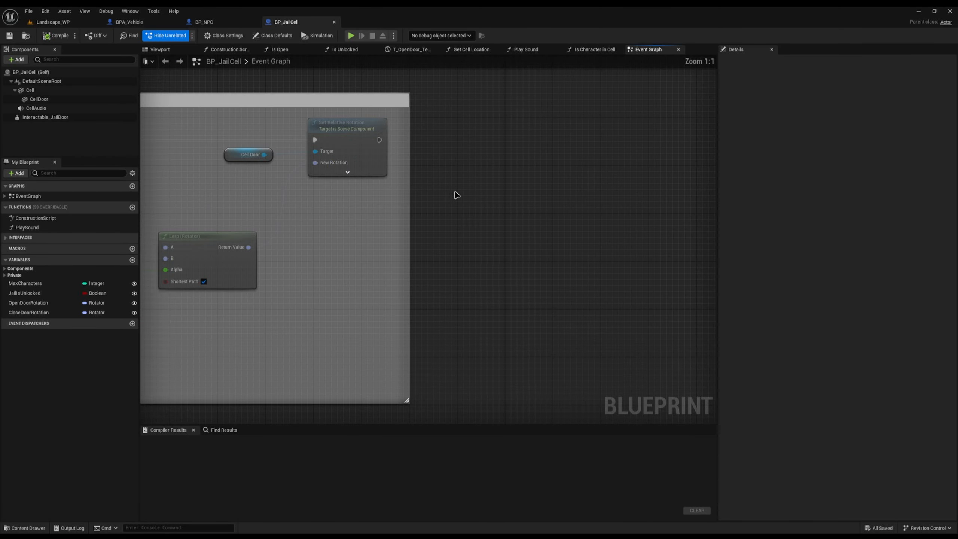
right_drag(326, 216, 468, 227)
right_drag(421, 295, 514, 282)
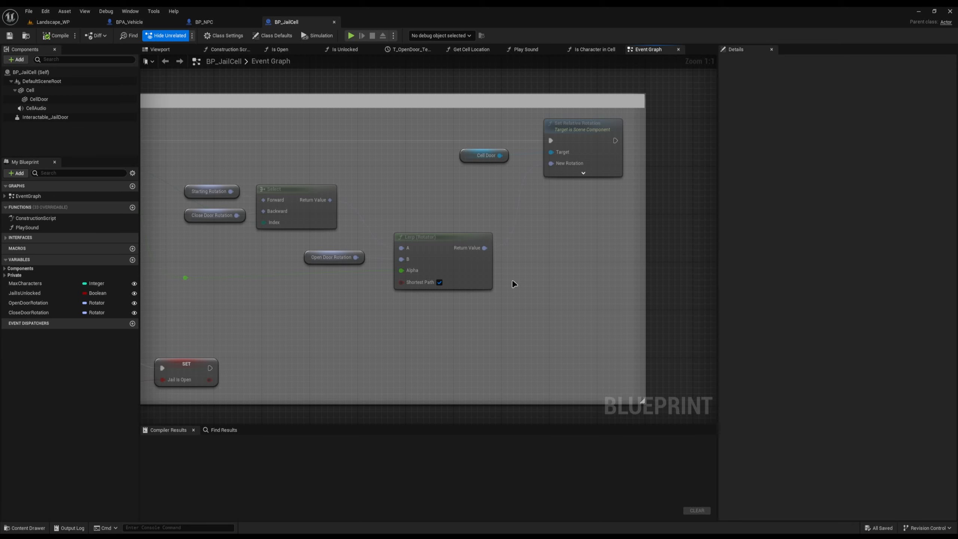
click(426, 242)
right_drag(267, 271, 522, 261)
scroll(332, 148, down, 5)
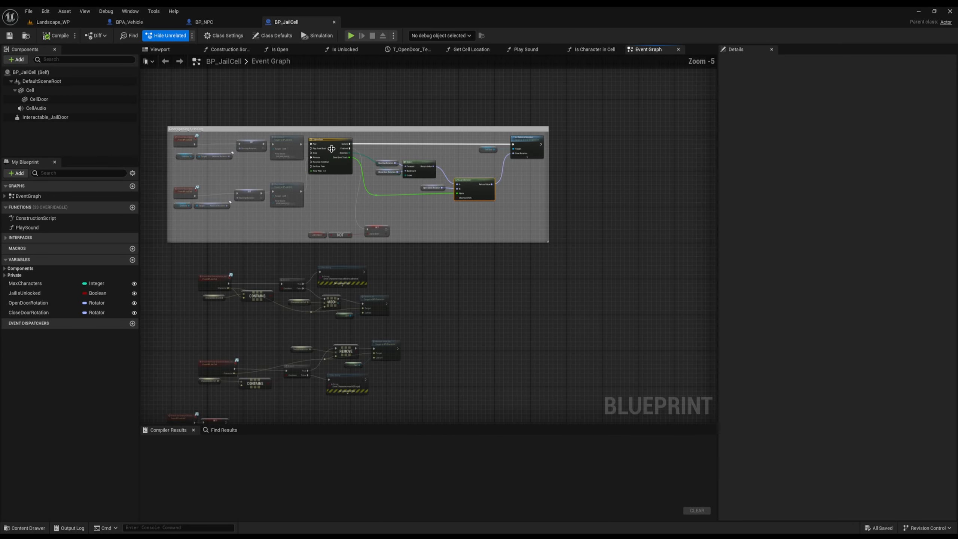
right_drag(307, 153, 384, 184)
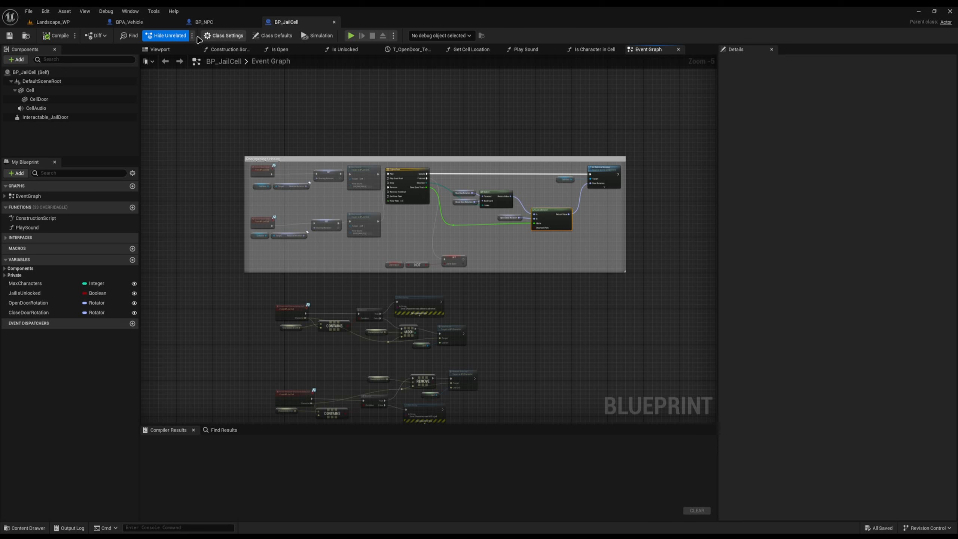
click(165, 36)
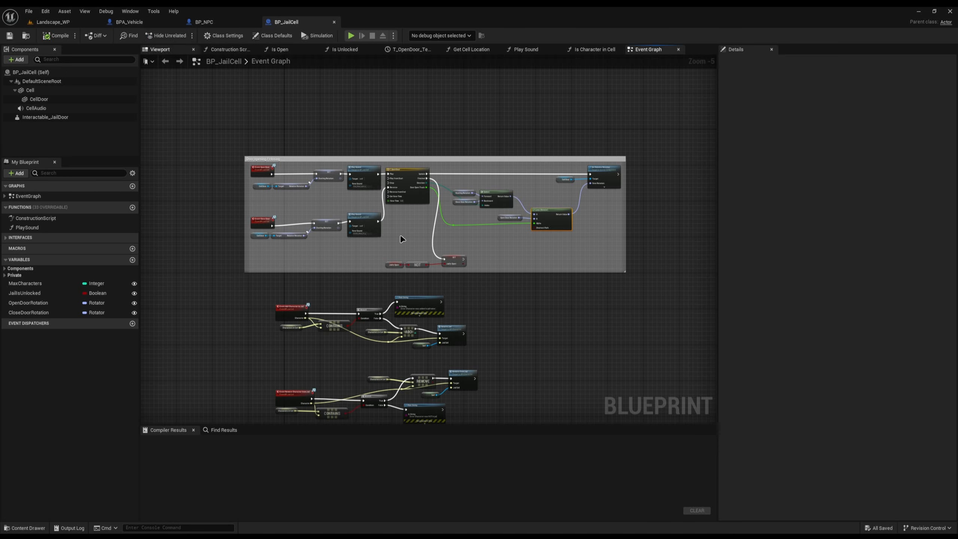
Select the SET Starting Rotation node of the Event Open Door chain and isolate its related nodes with Hide Unrelated.
scroll(385, 217, up, 5)
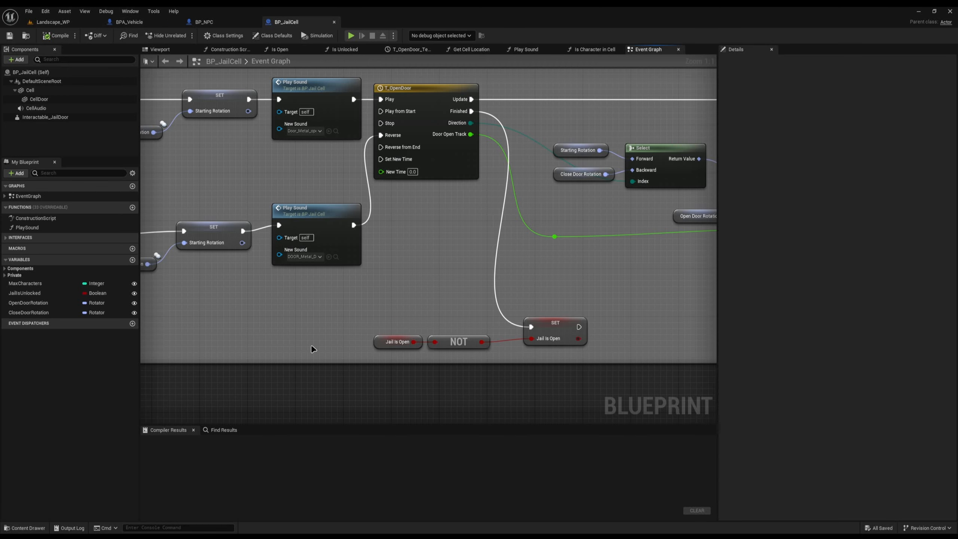
right_drag(235, 76, 306, 127)
click(268, 120)
click(166, 35)
right_drag(425, 331, 492, 344)
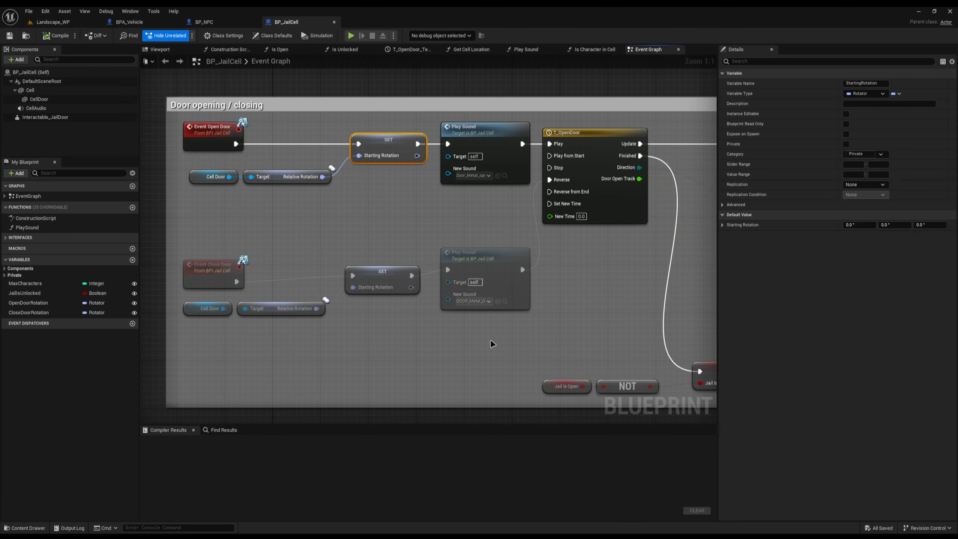
Compare the Close Door chain's Play Sound node with the Open Door chain's Play Sound and event nodes, and disable Hide Unrelated and deselect everything.
click(468, 256)
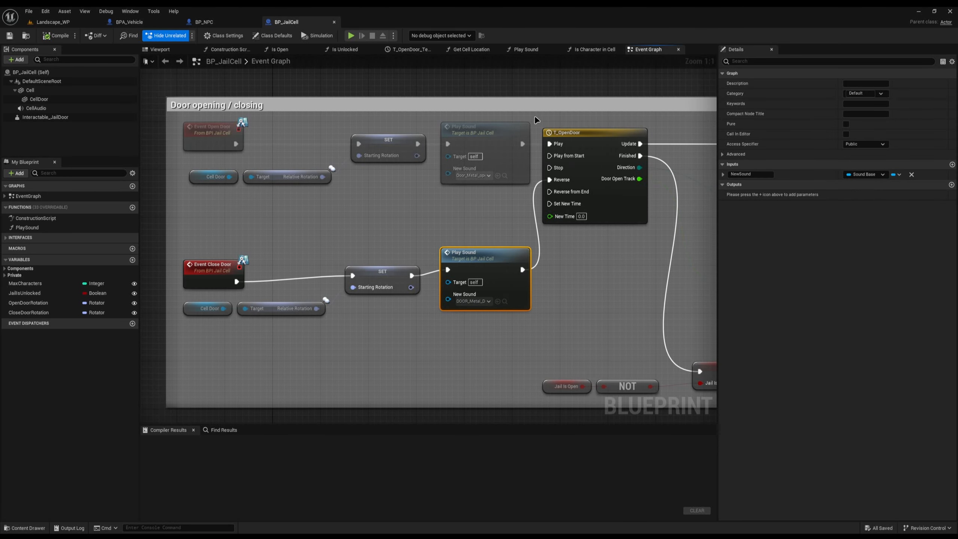
click(480, 136)
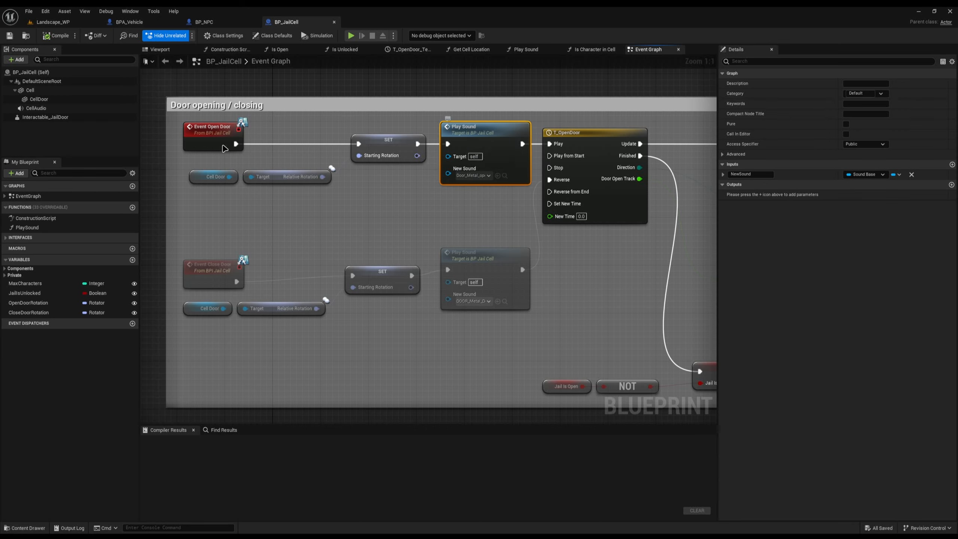
click(213, 138)
click(166, 36)
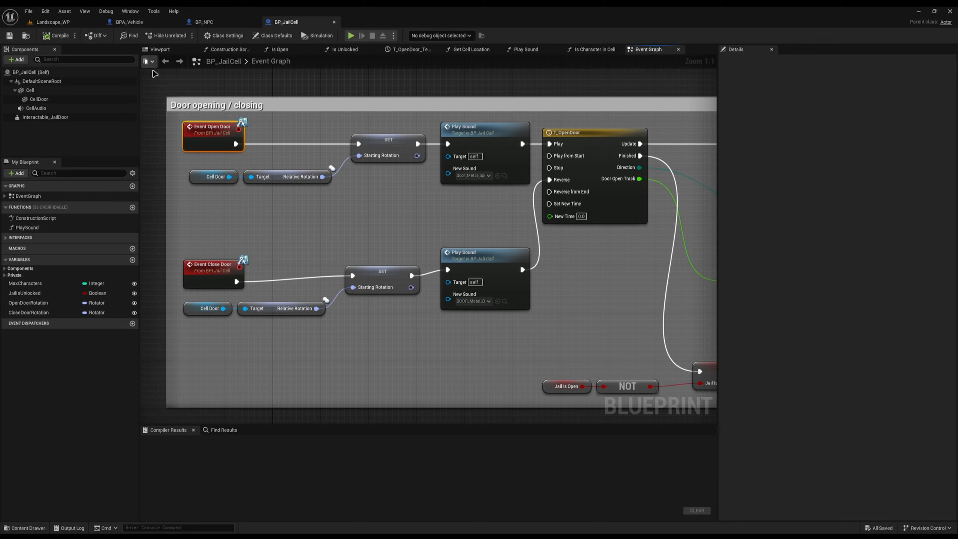
click(149, 83)
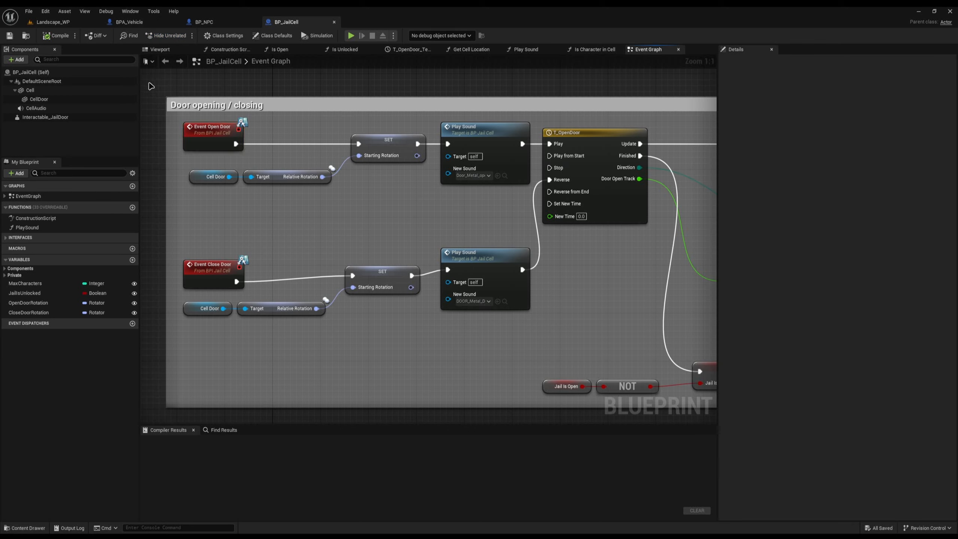